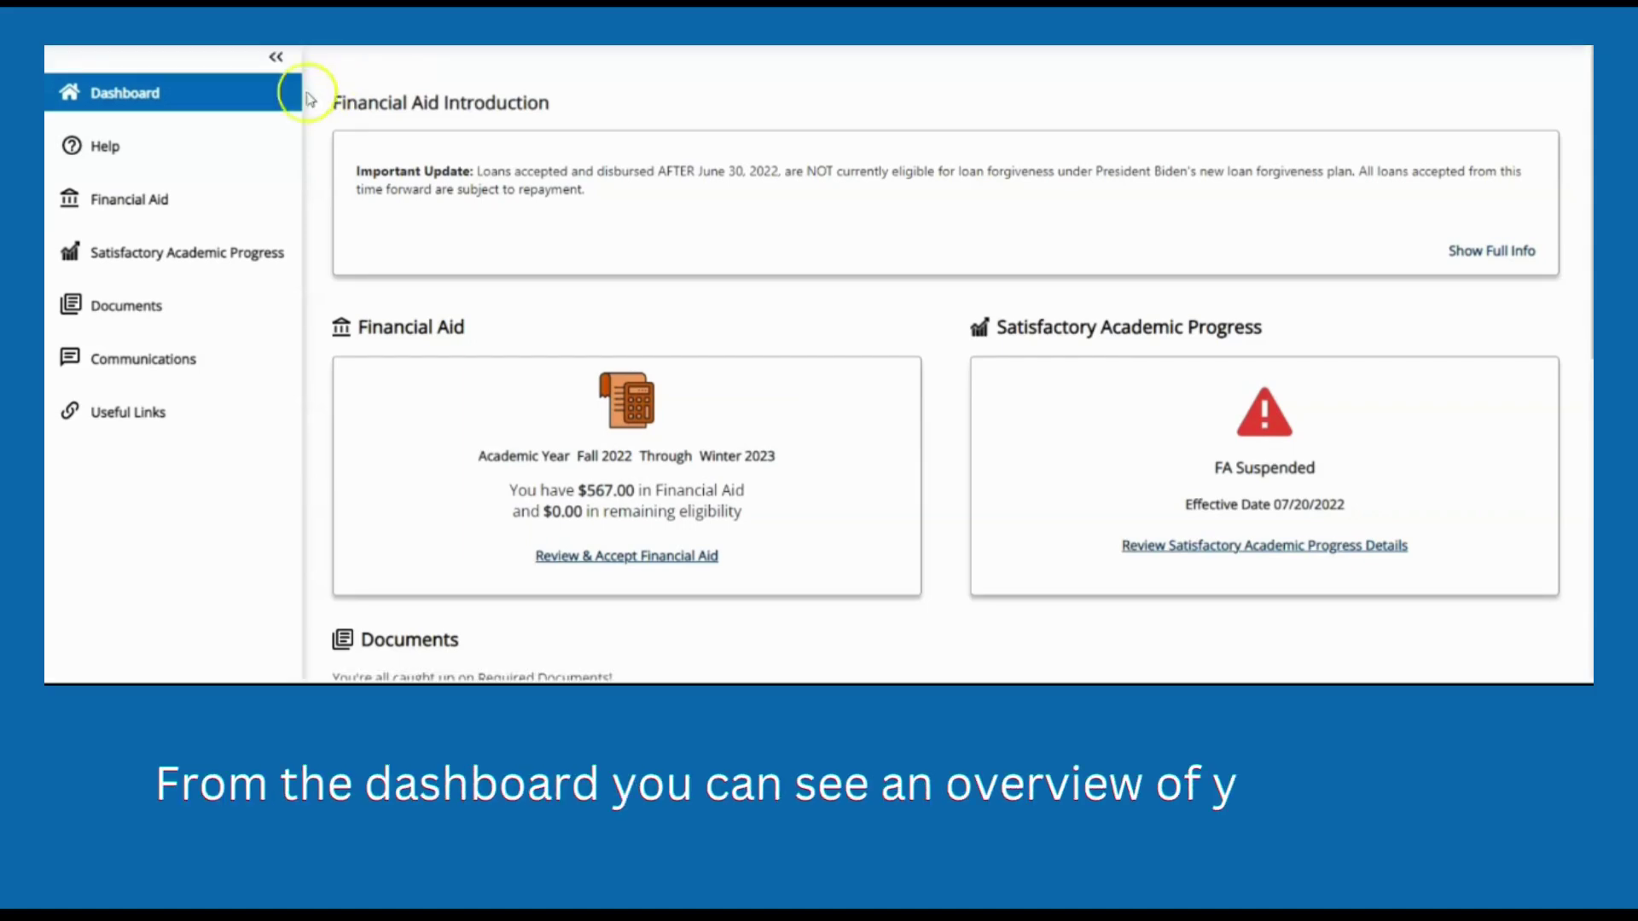
Open the Satisfactory Academic Progress page from the dashboard to see the FA Suspended status and minimums.
scroll(471, 268, down, 1)
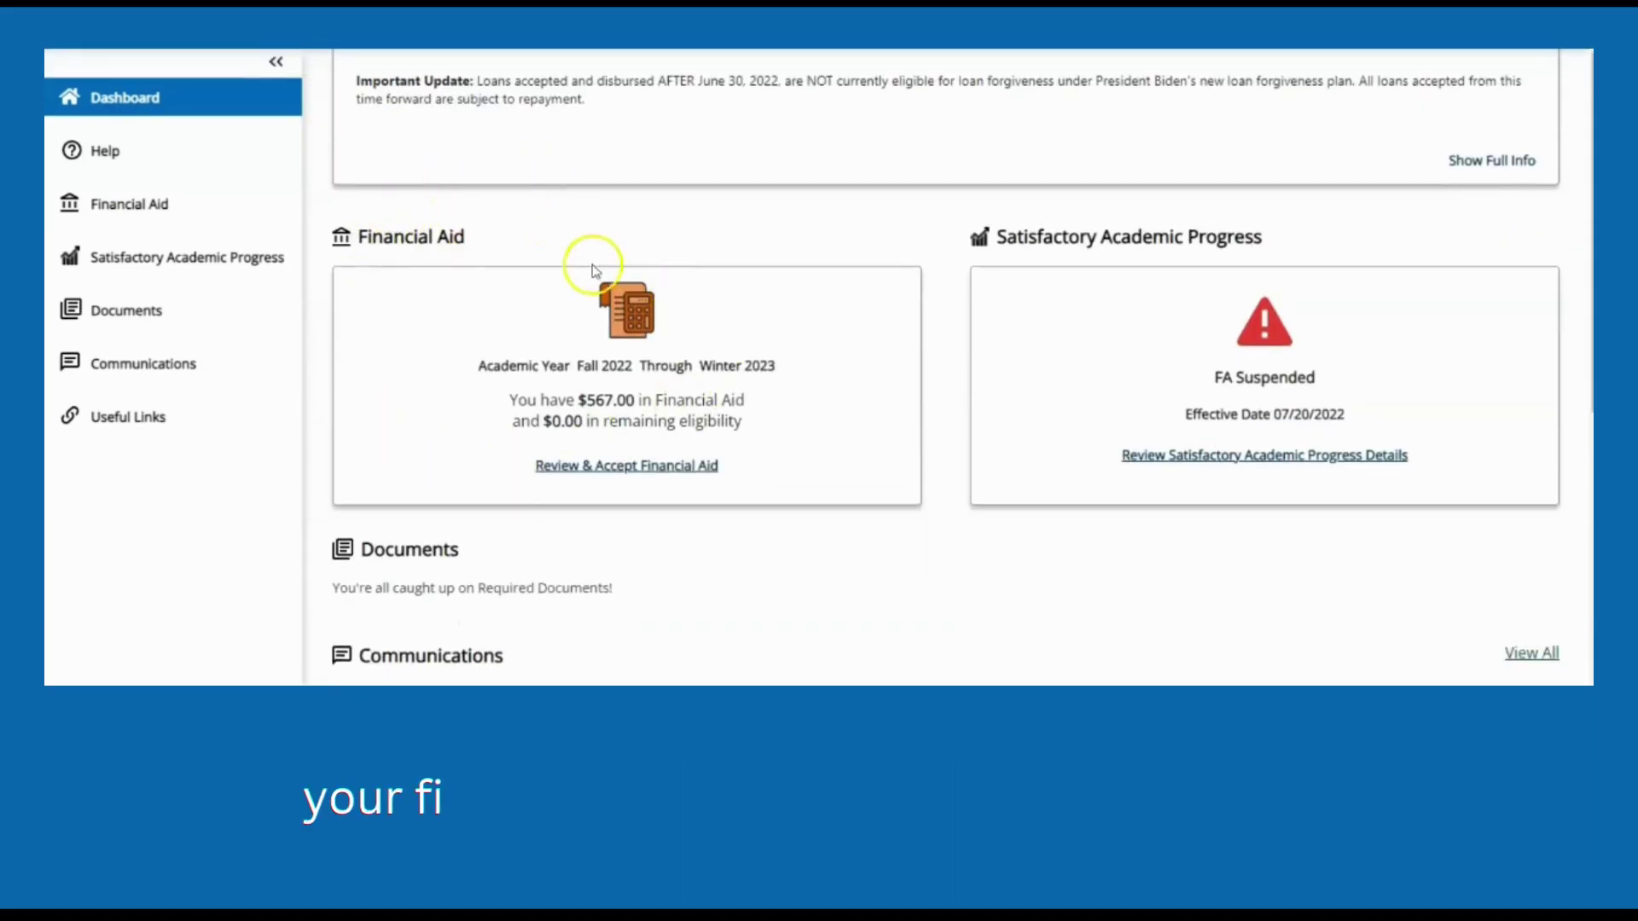
scroll(585, 272, down, 1)
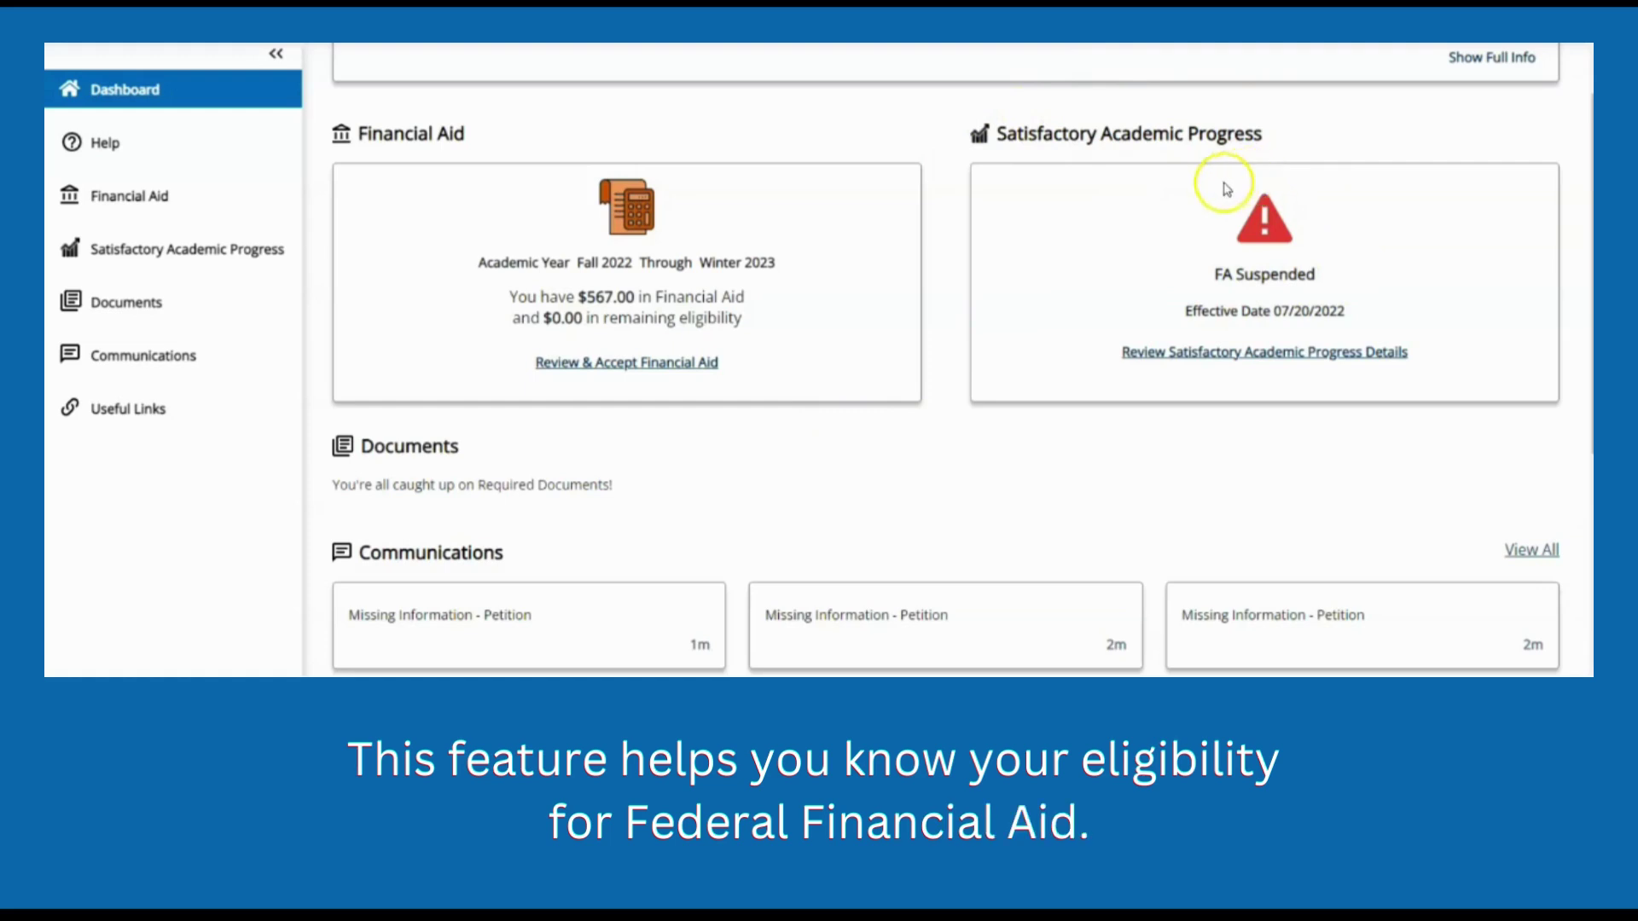
scroll(1195, 202, down, 2)
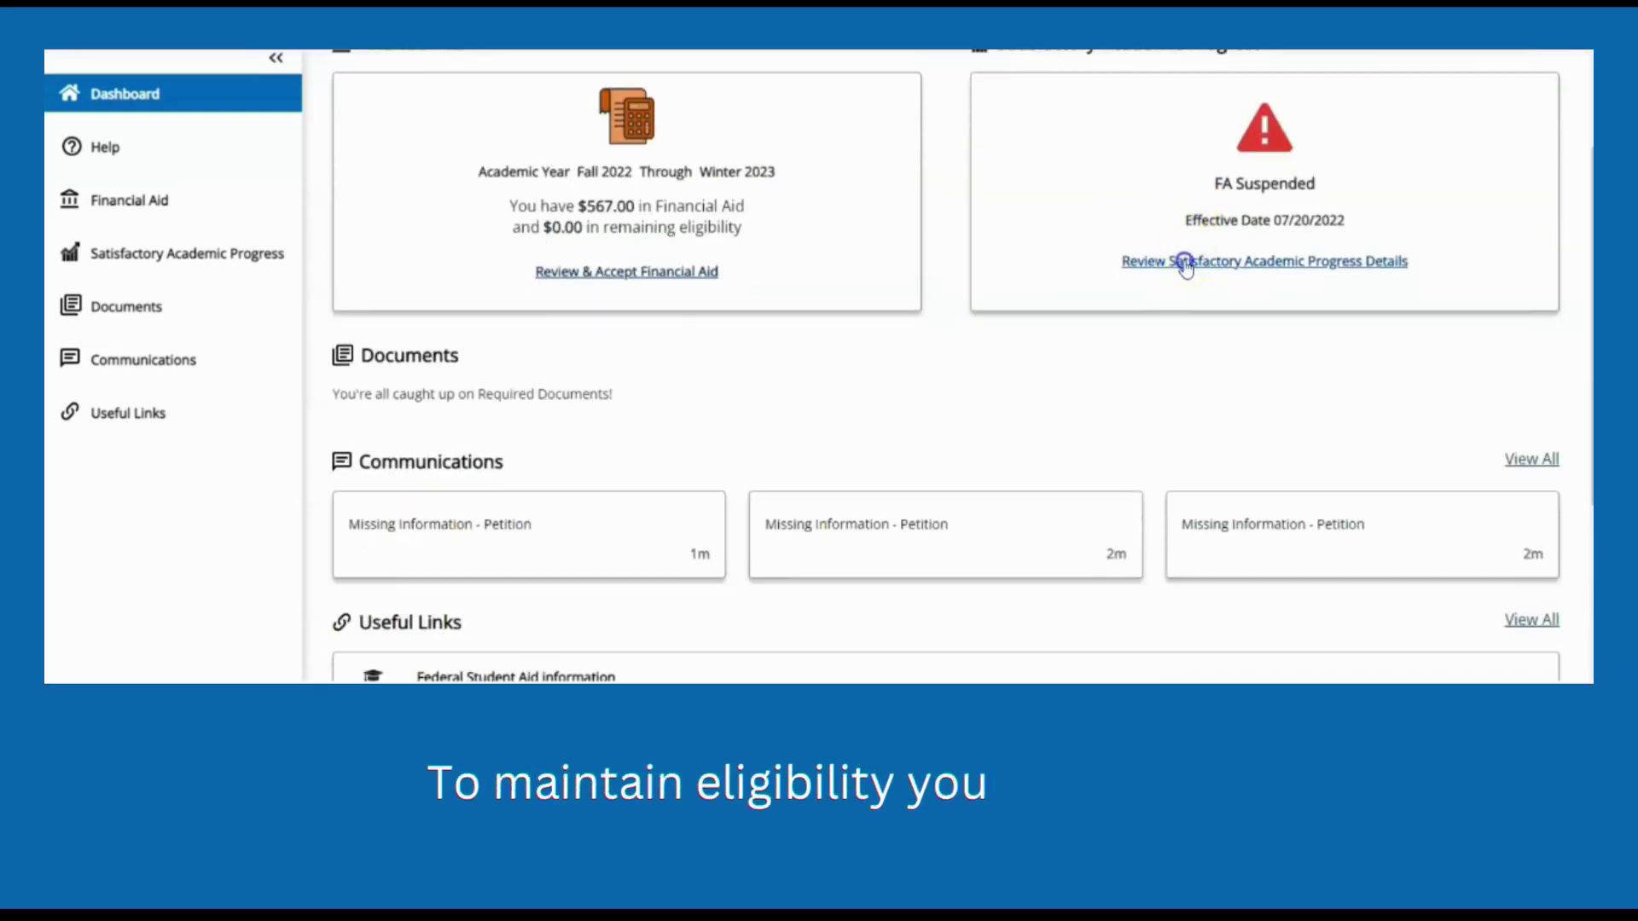
click(1186, 262)
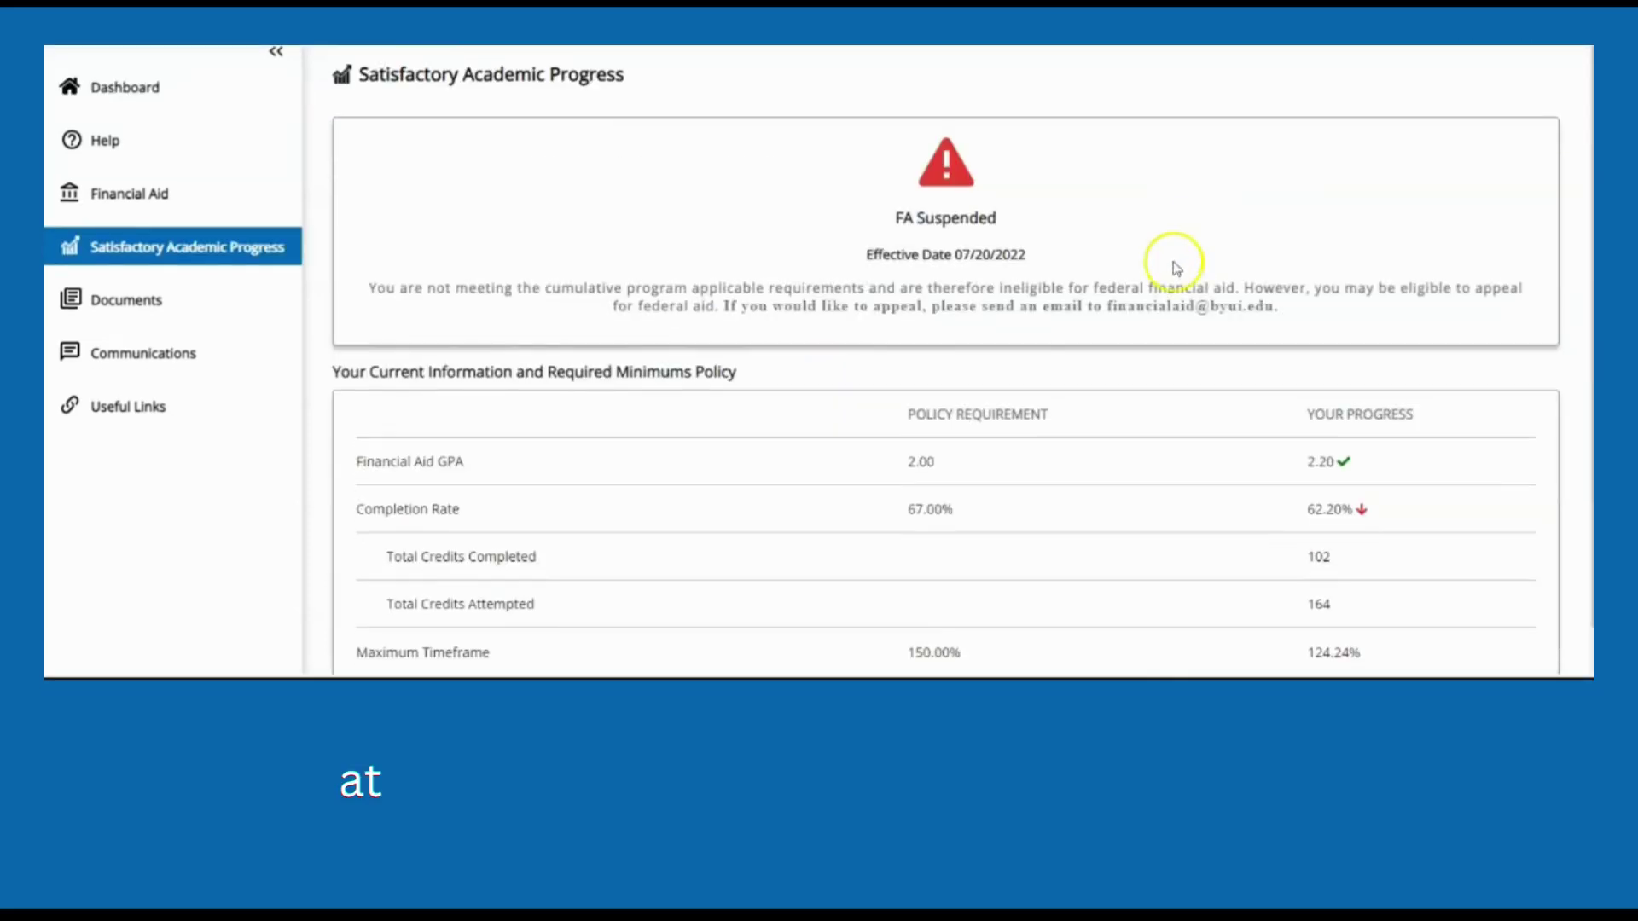
scroll(1176, 268, down, 1)
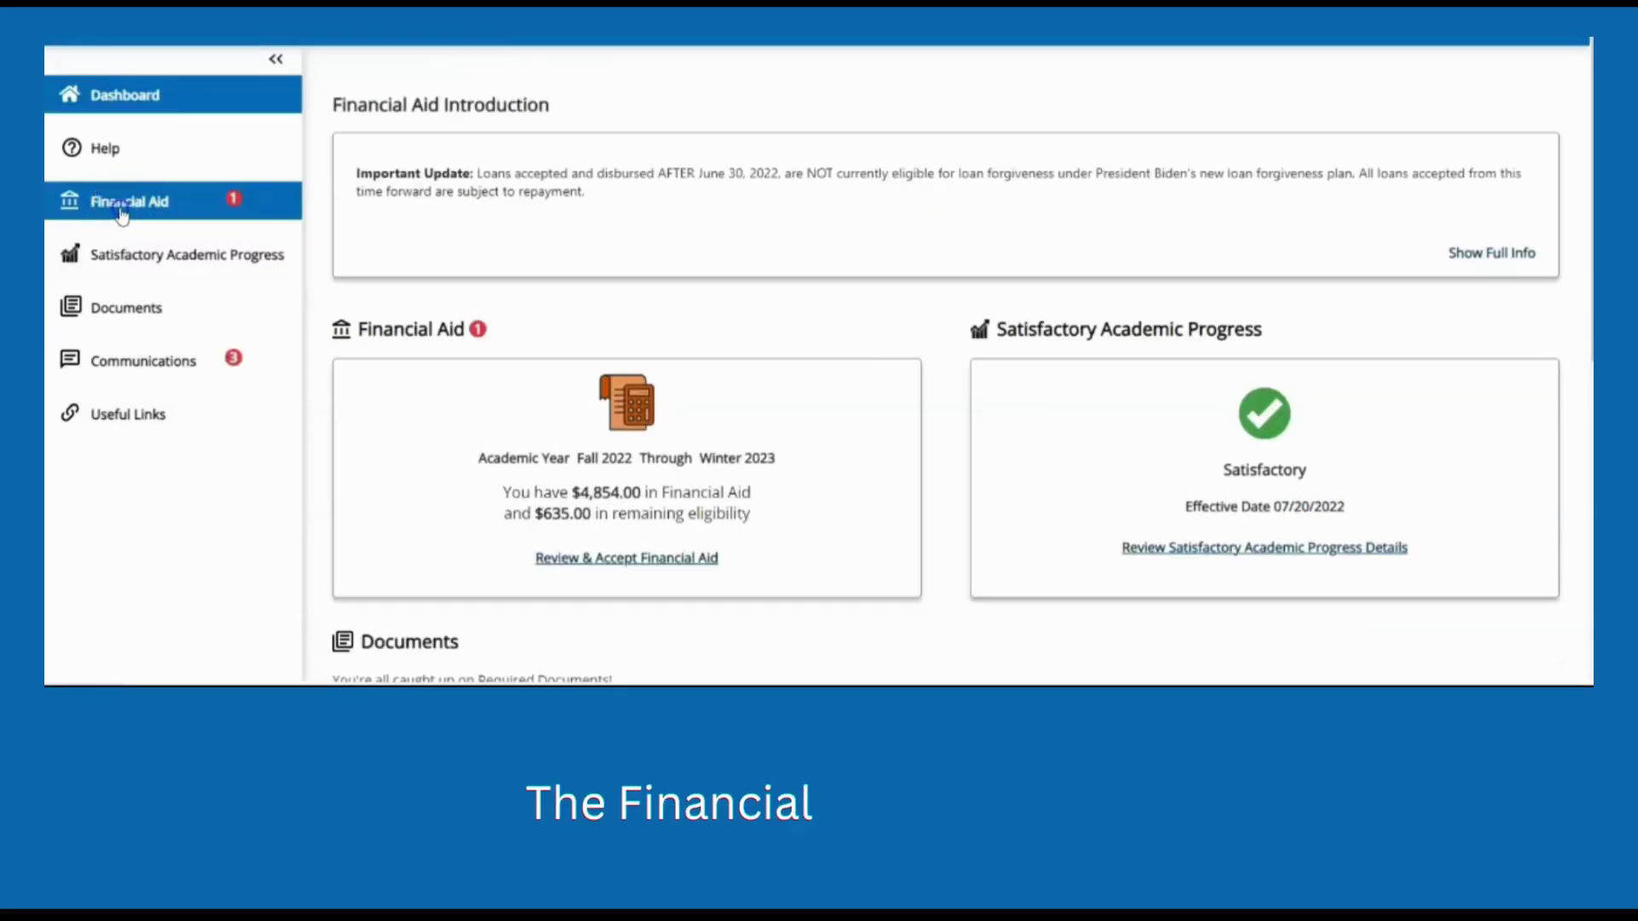
Open the Biomedical Science awards, keeping Fall 2022 Through Winter 2023 as the academic year.
click(120, 209)
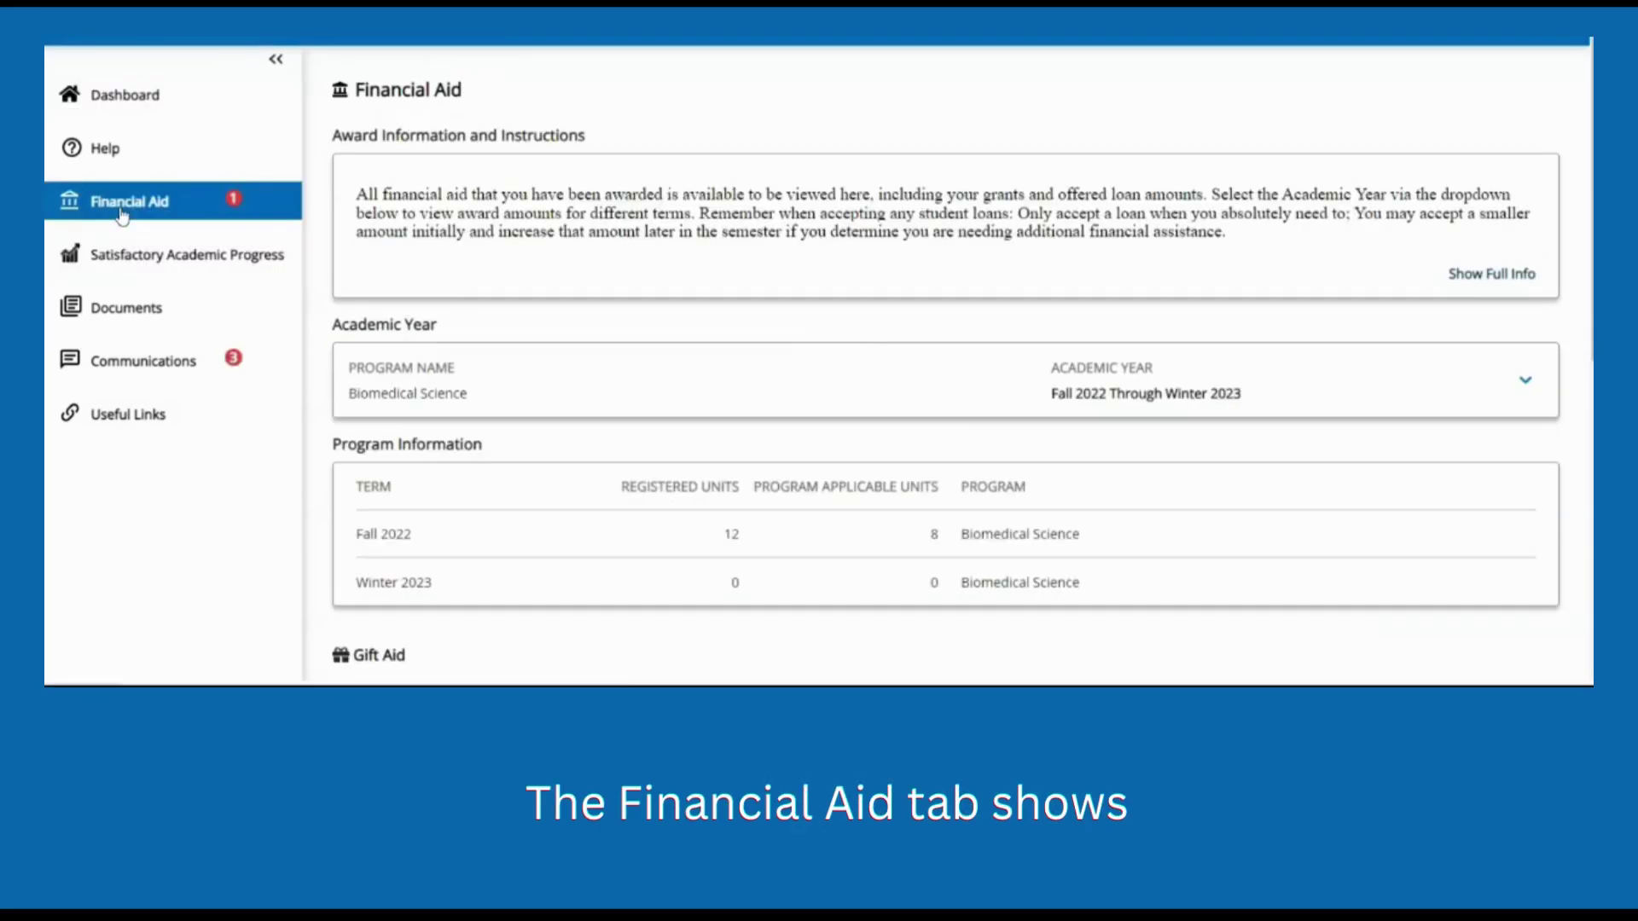
scroll(725, 137, down, 2)
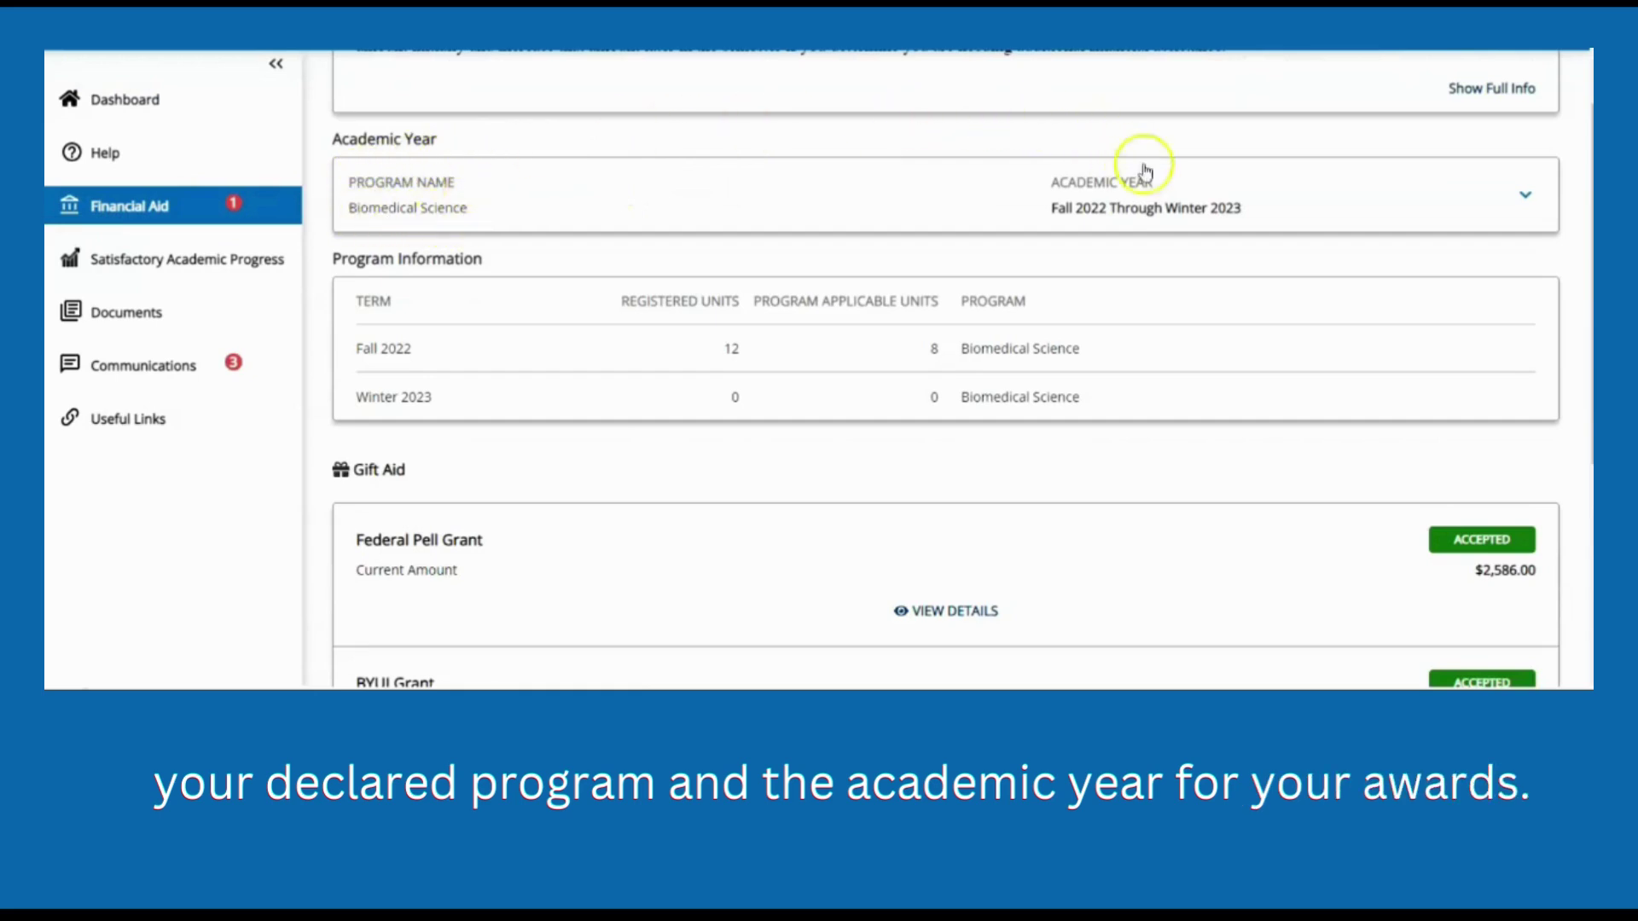
click(1523, 194)
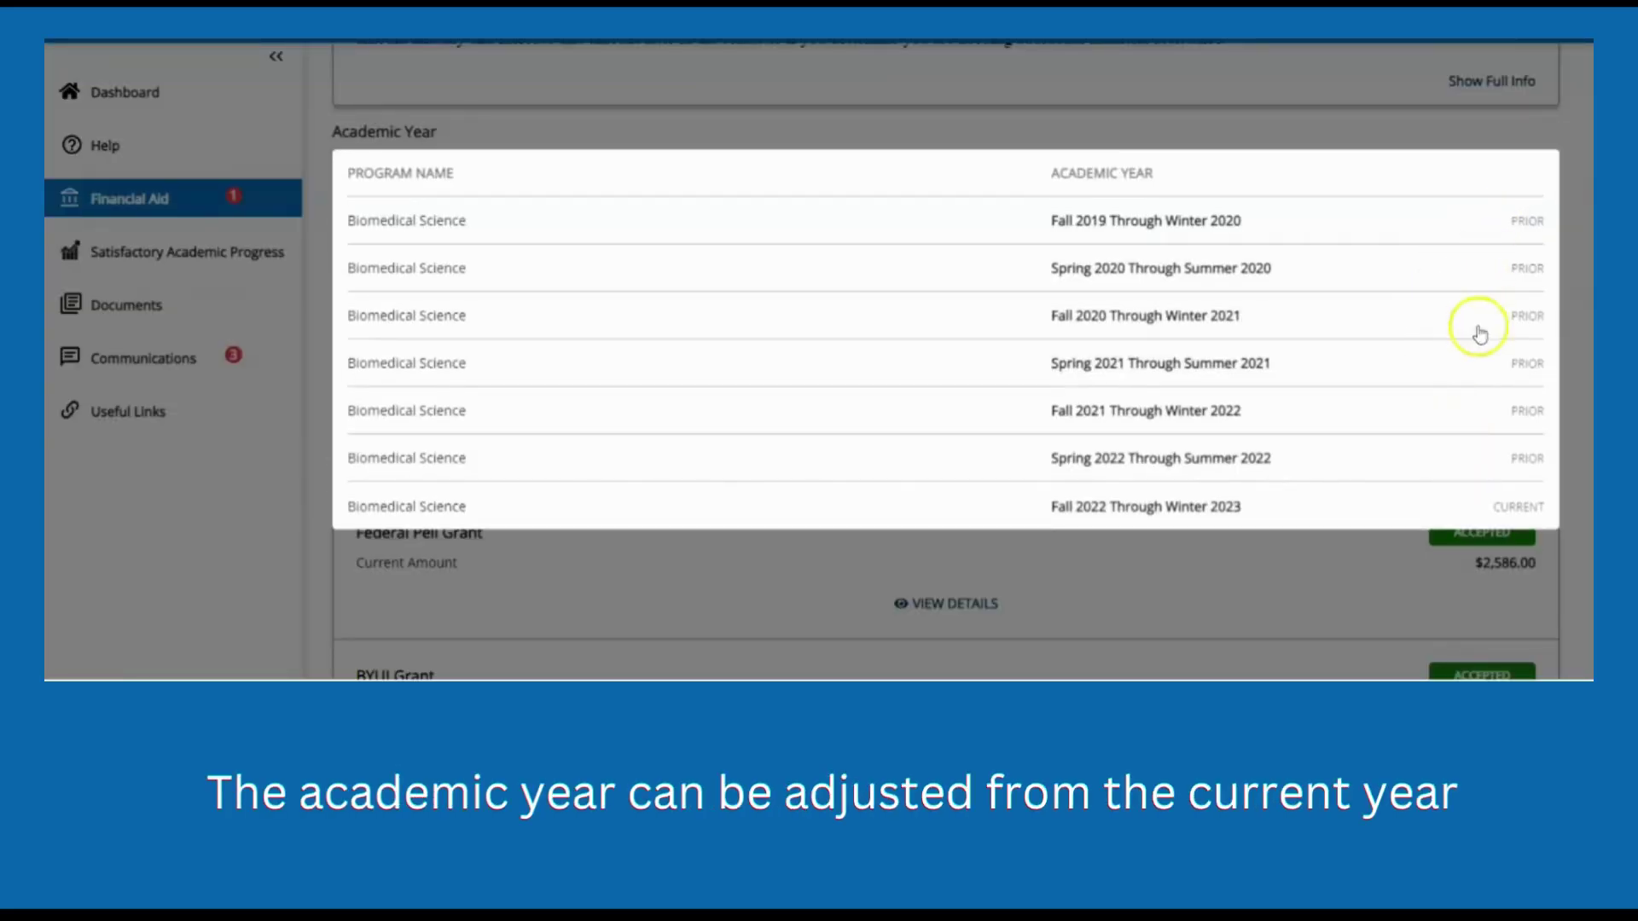
click(1481, 126)
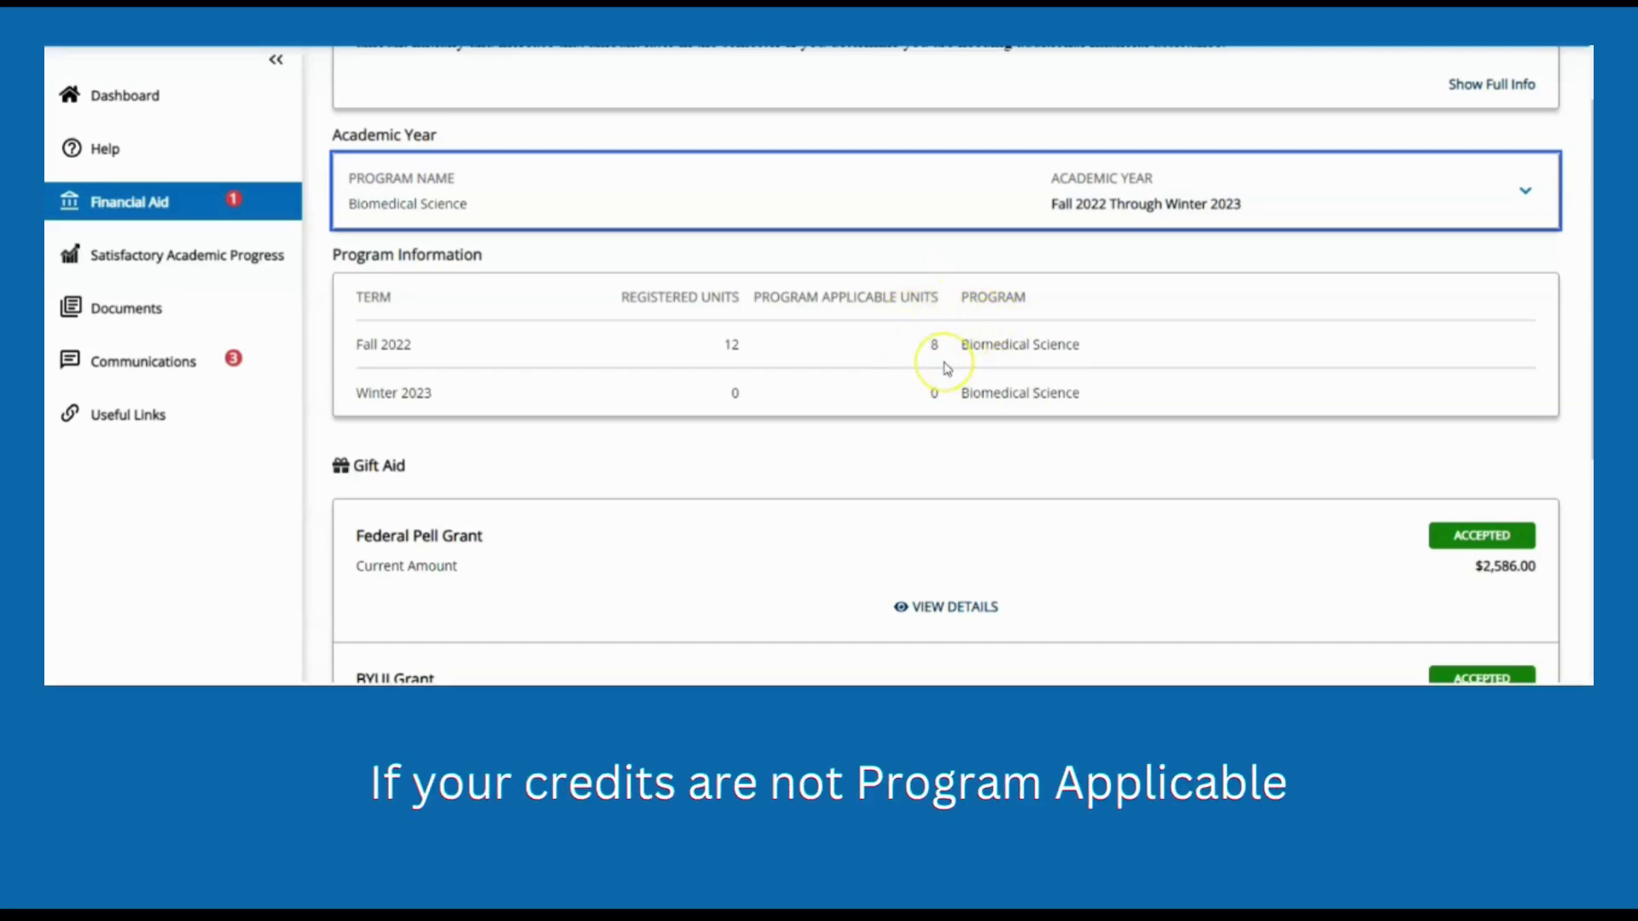
Scroll down to Loans, showing the $3,500.00 subsidized and $3,173.00 unsubsidized offers.
scroll(947, 367, down, 1)
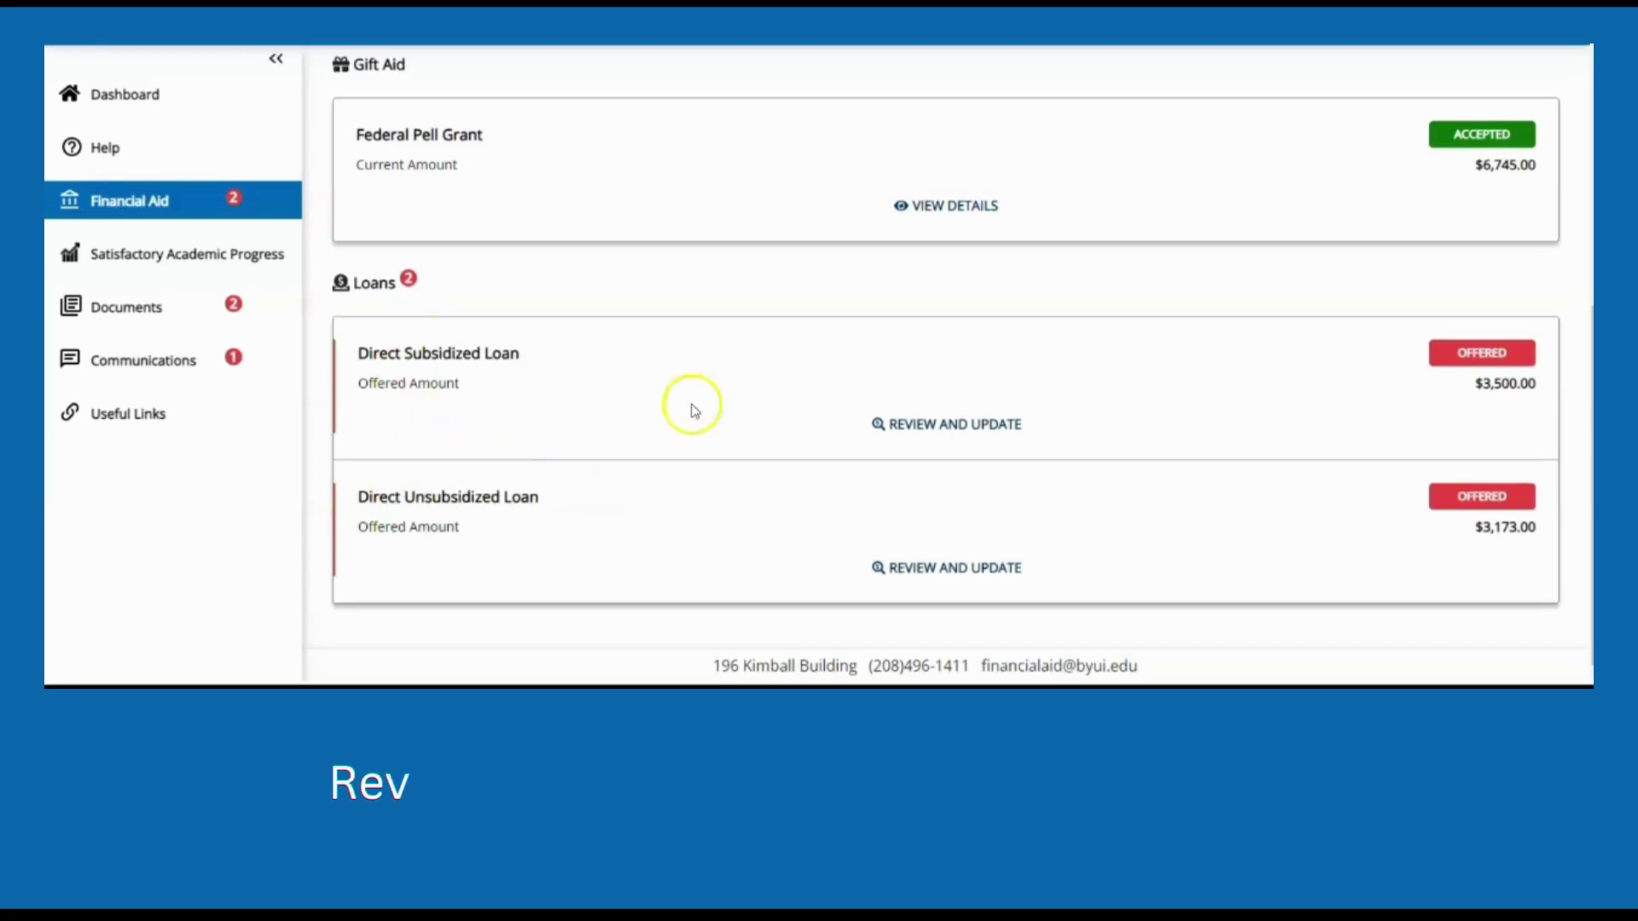
Accept a specific gross amount of 2500 on the Direct Subsidized Loan and save the change.
click(929, 418)
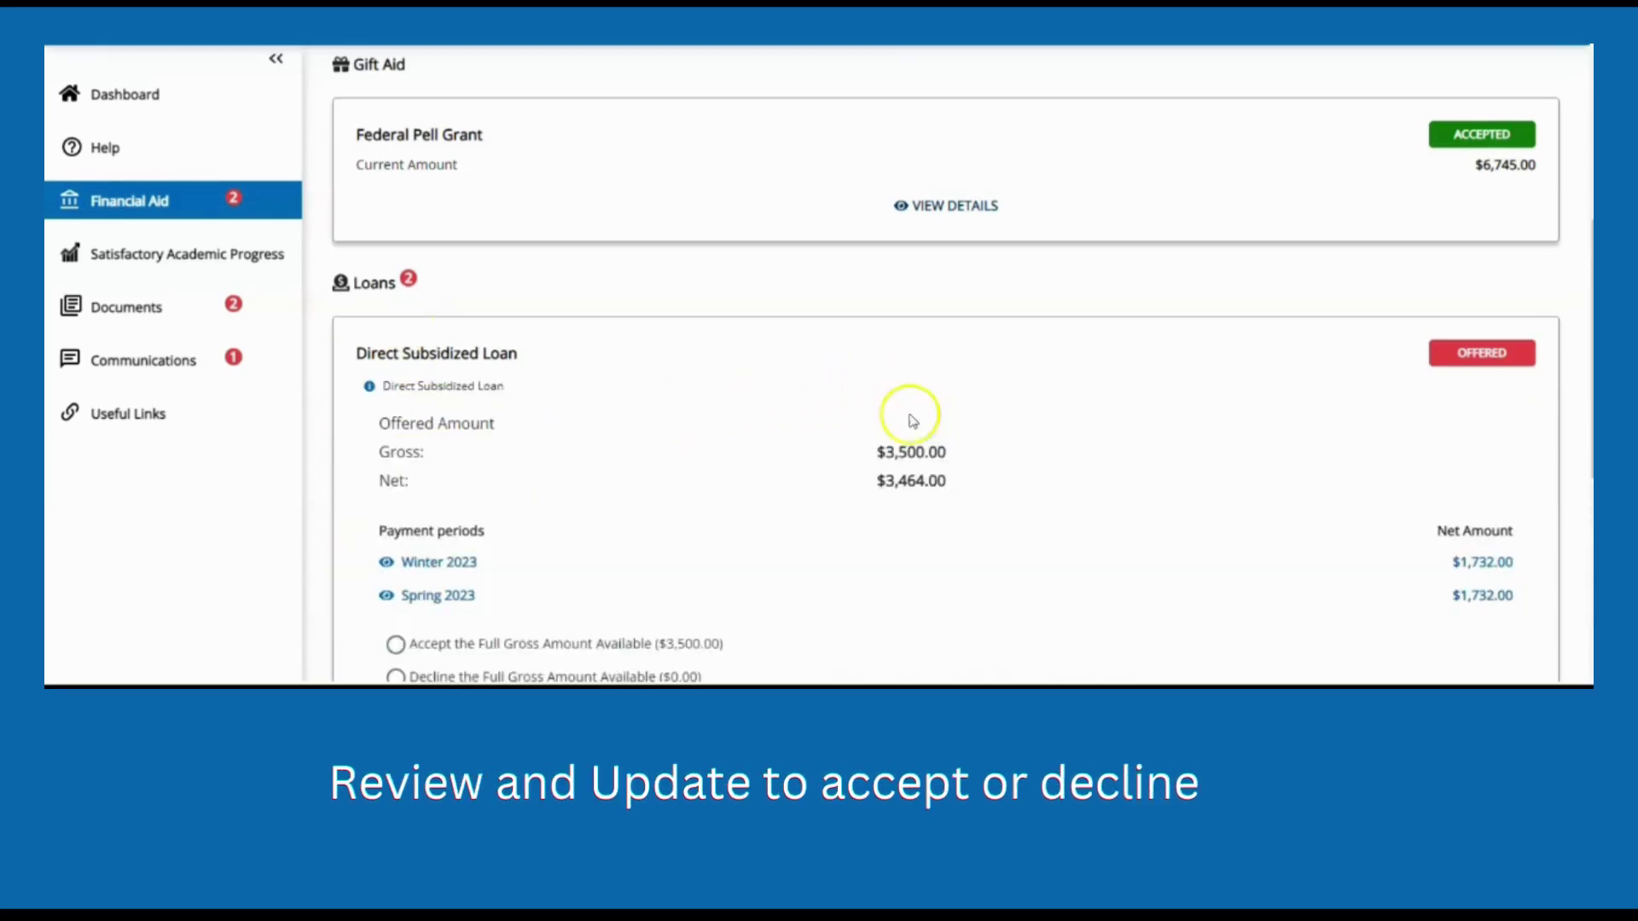
scroll(896, 402, down, 3)
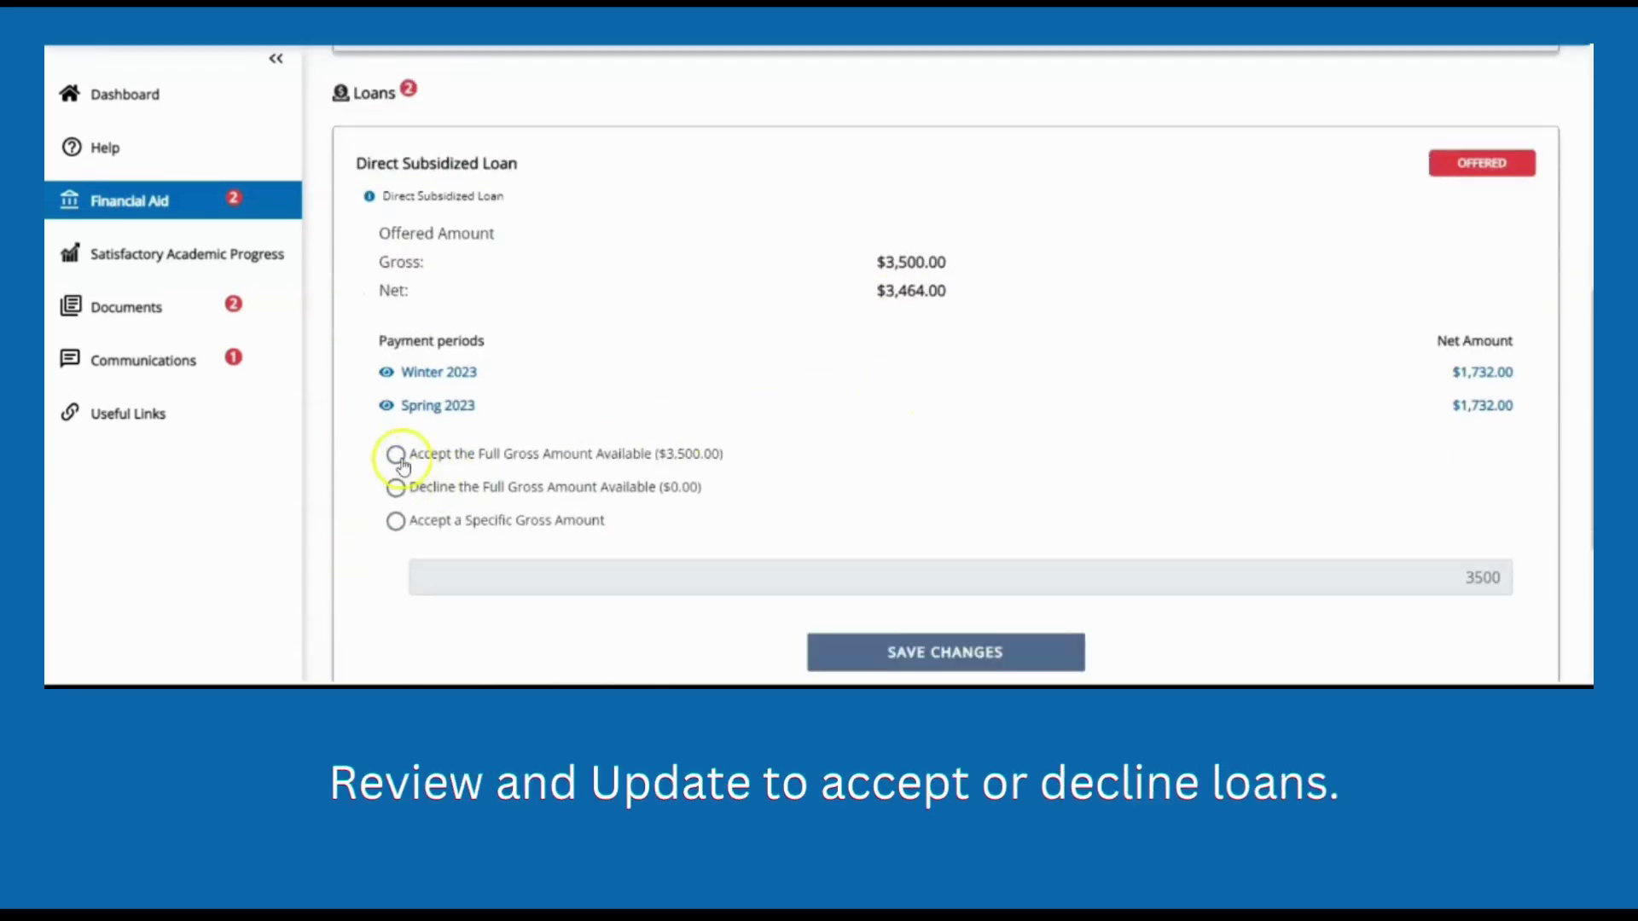
click(400, 459)
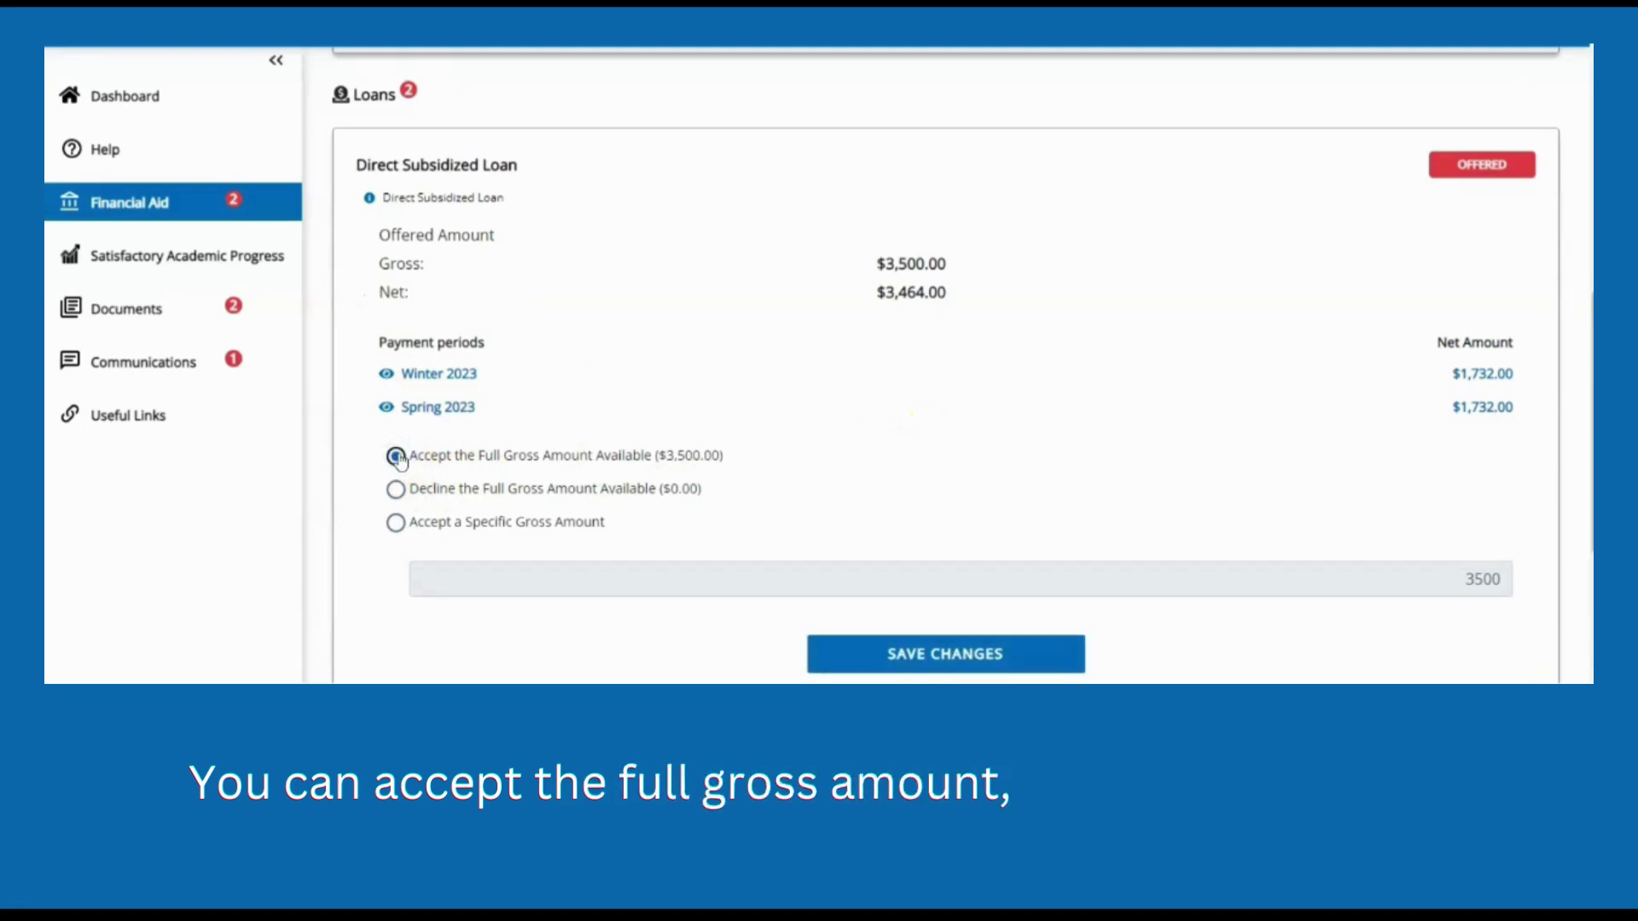
click(395, 524)
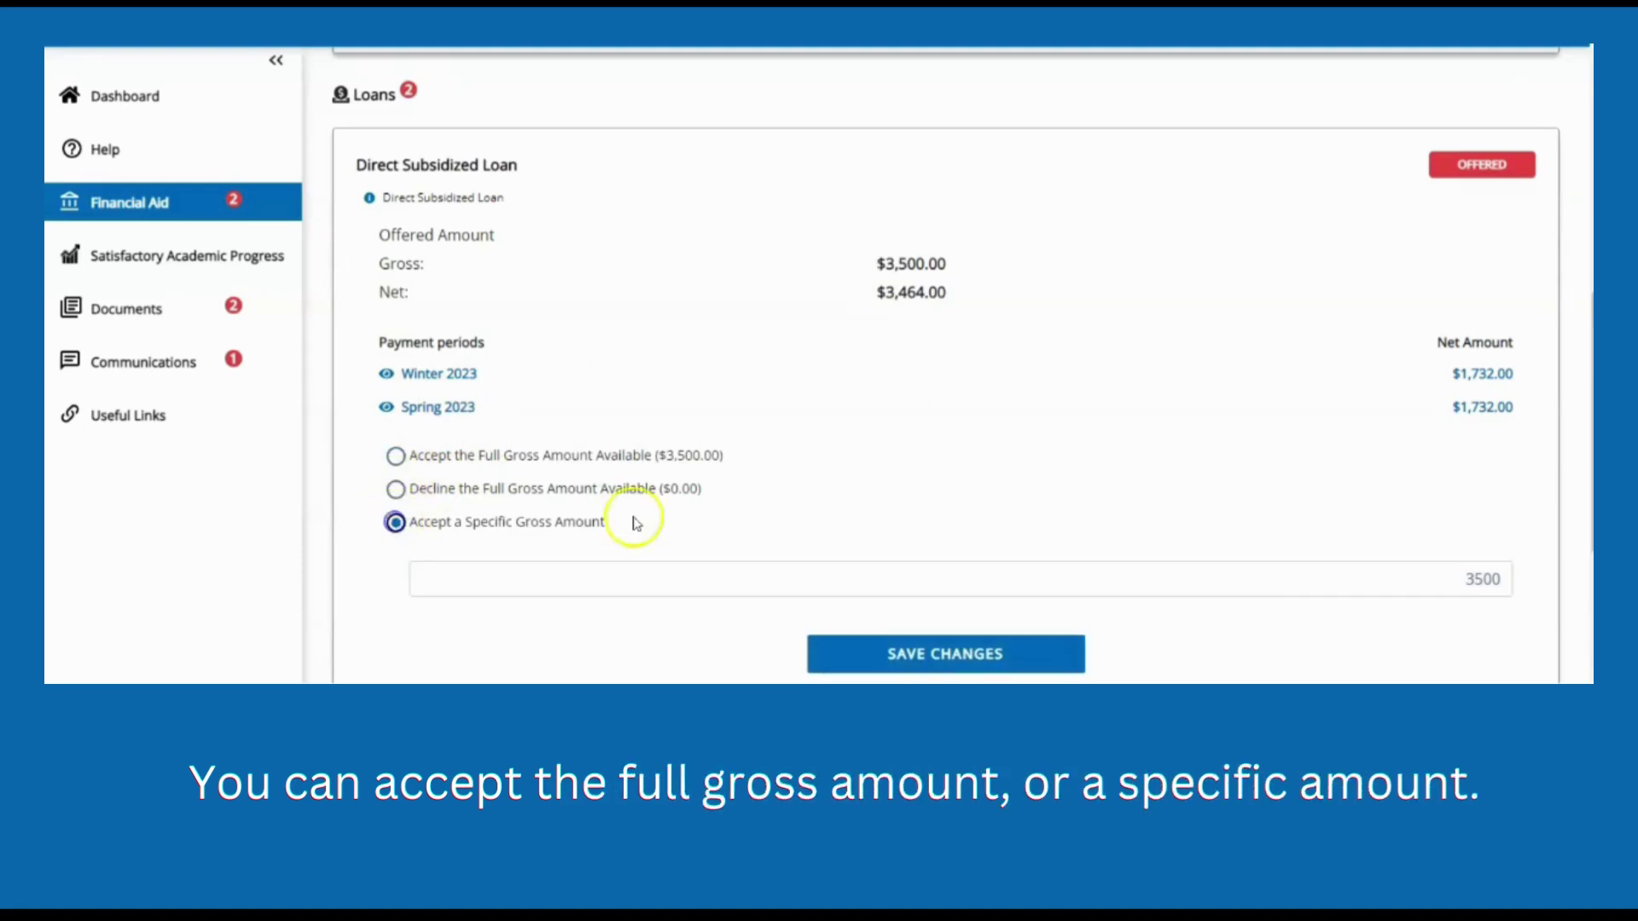
drag(1445, 576, 1586, 548)
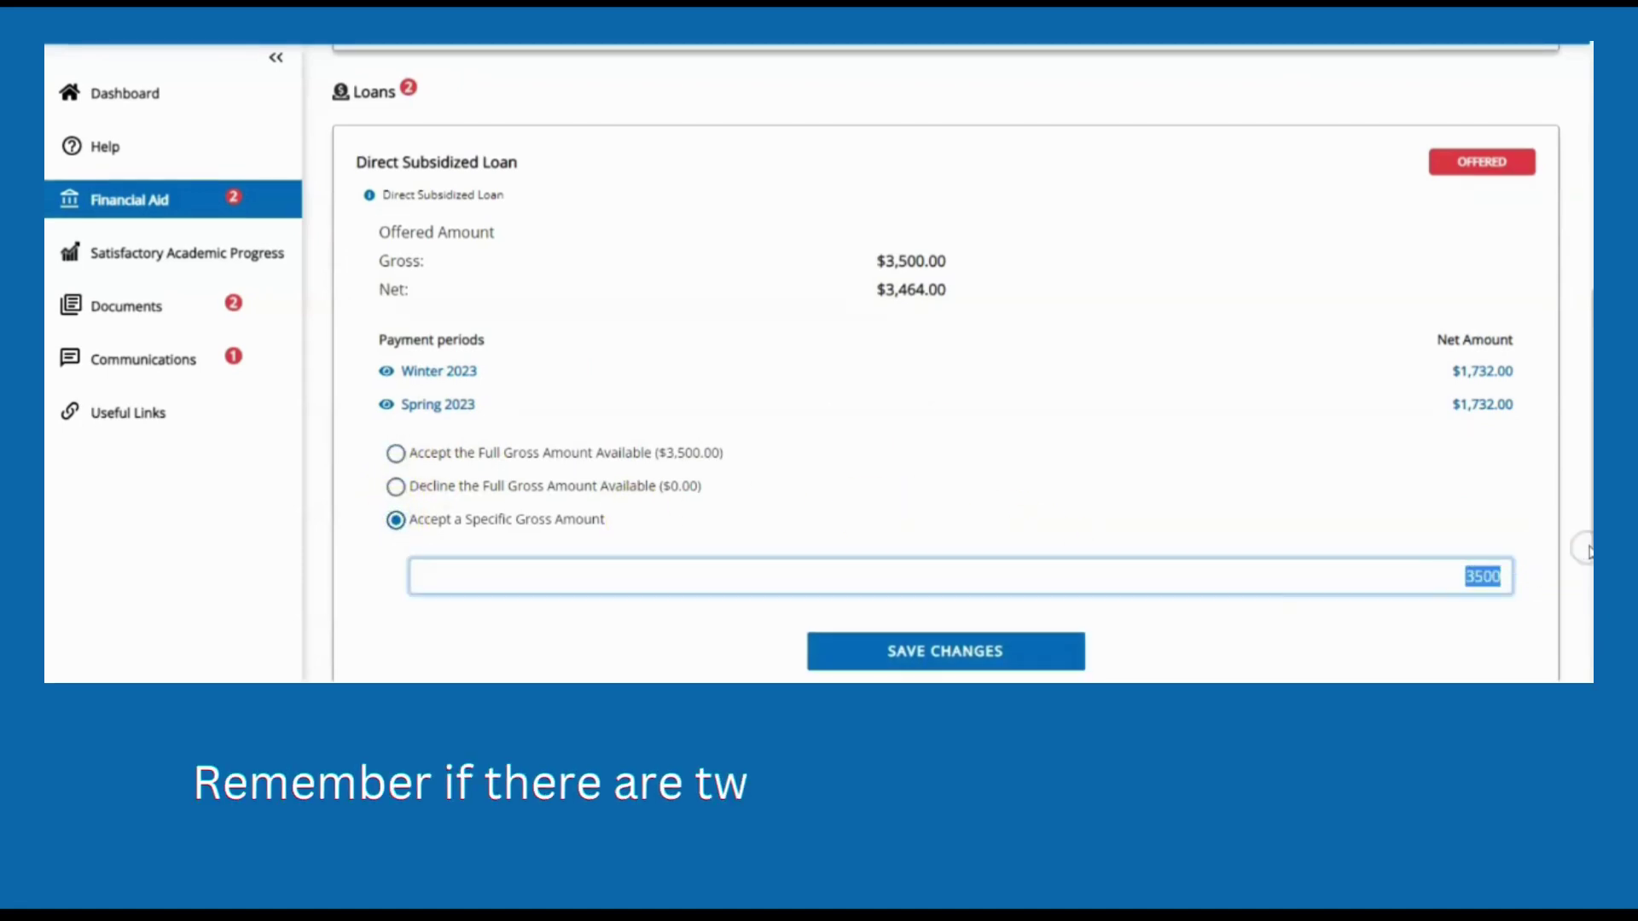
text(2500)
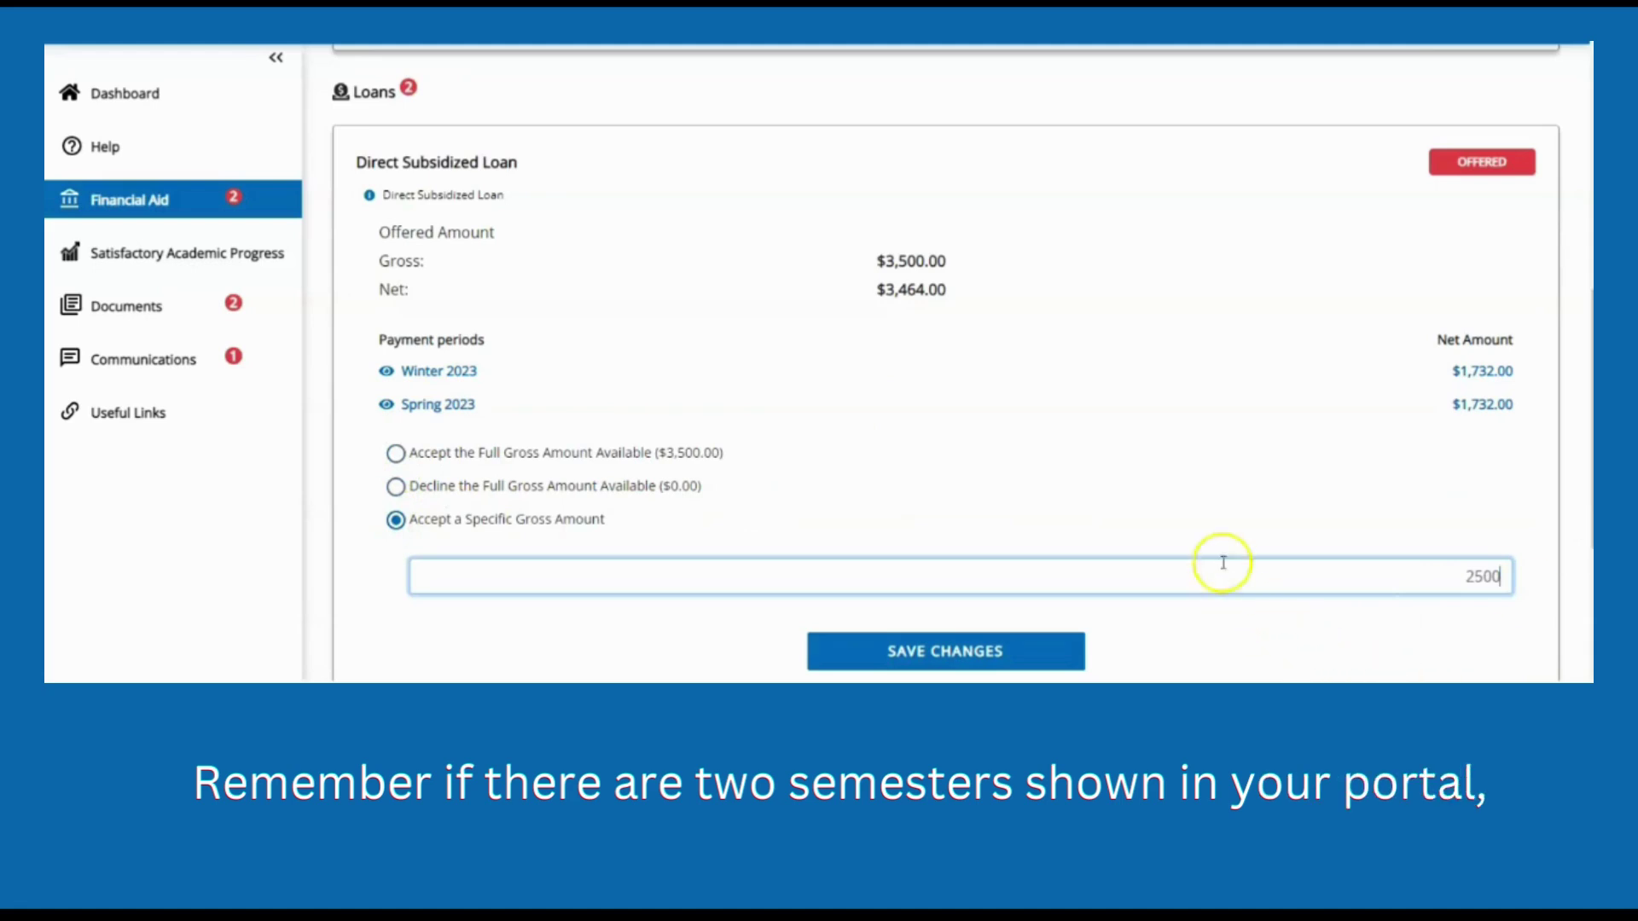
scroll(1219, 552, down, 2)
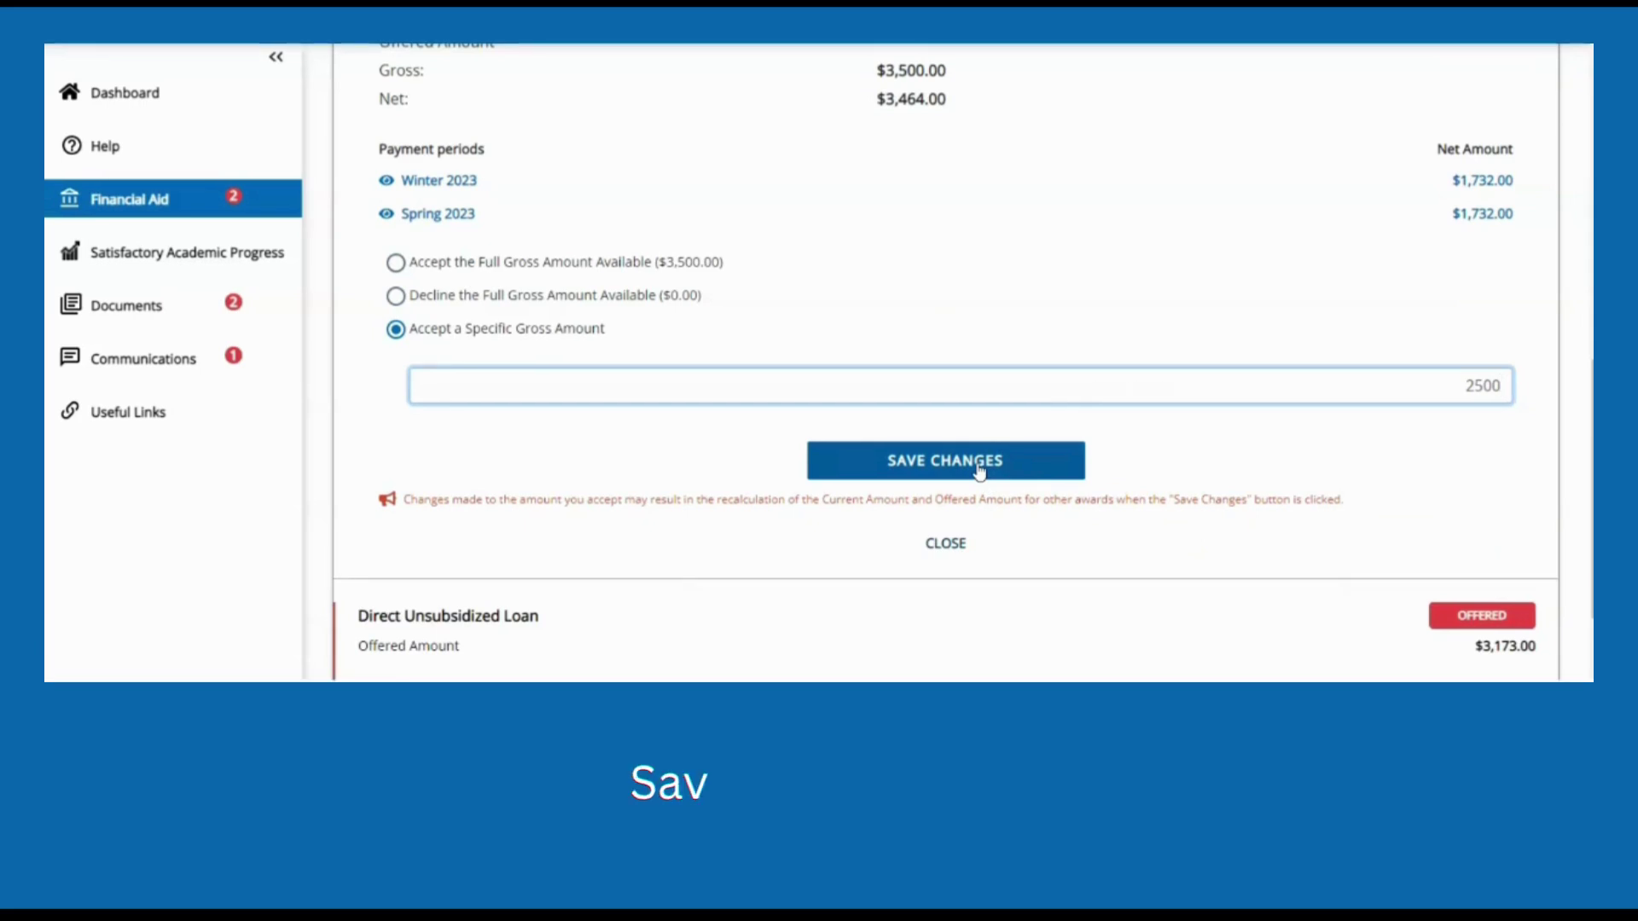
click(501, 199)
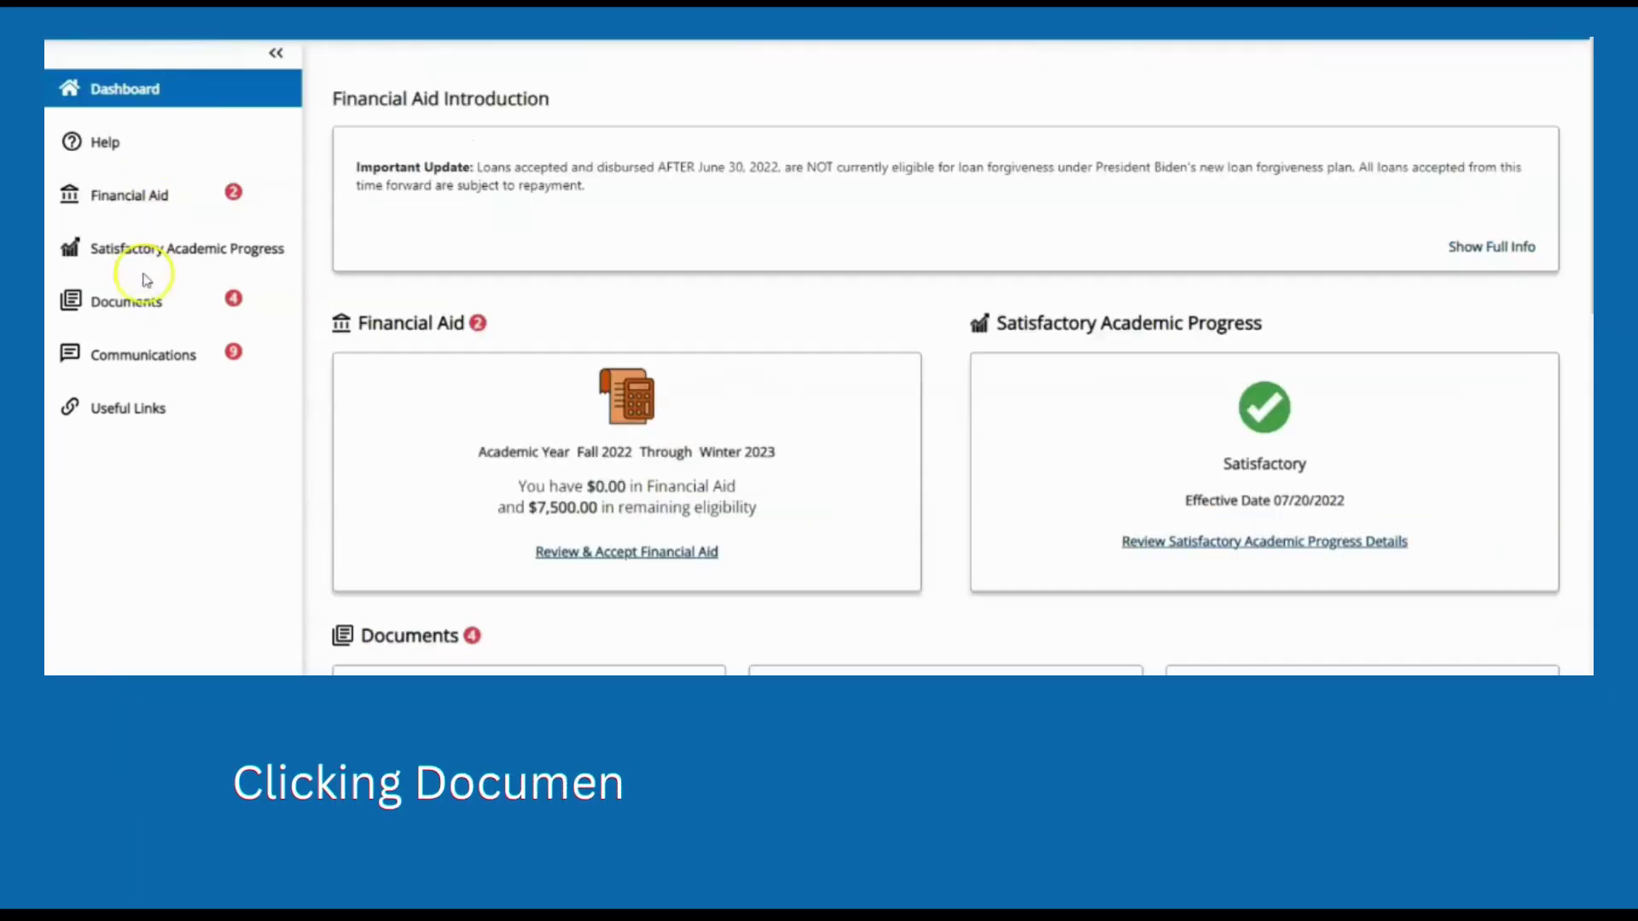
Show the four needed documents, including the Incomplete 2020 Signed Student Tax Return.
click(126, 306)
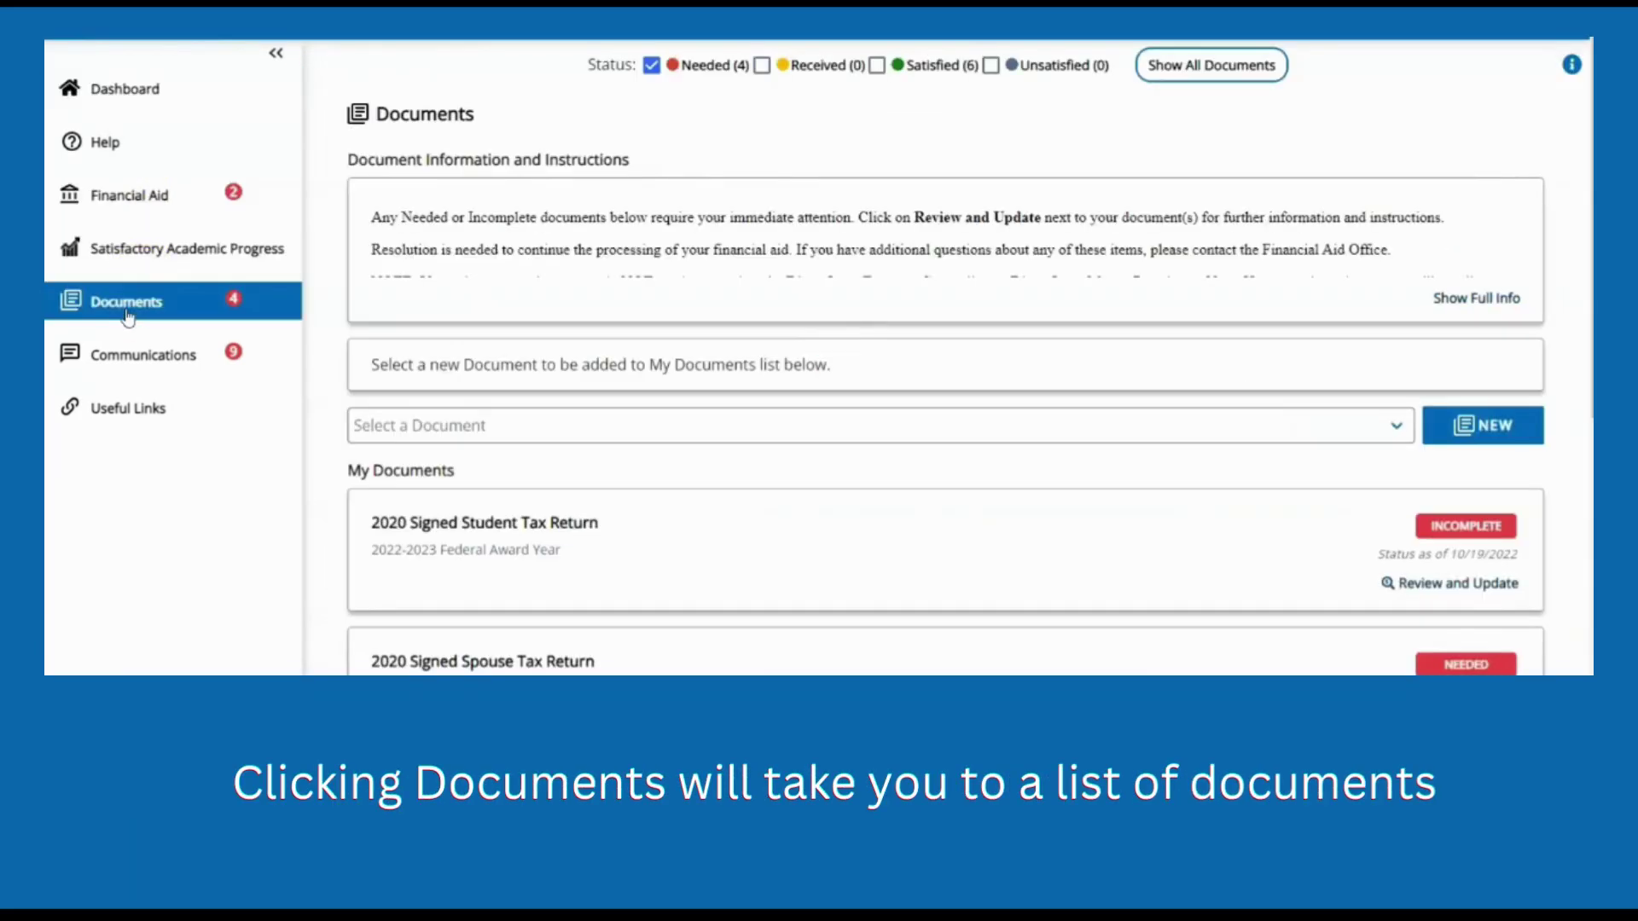
scroll(798, 311, down, 5)
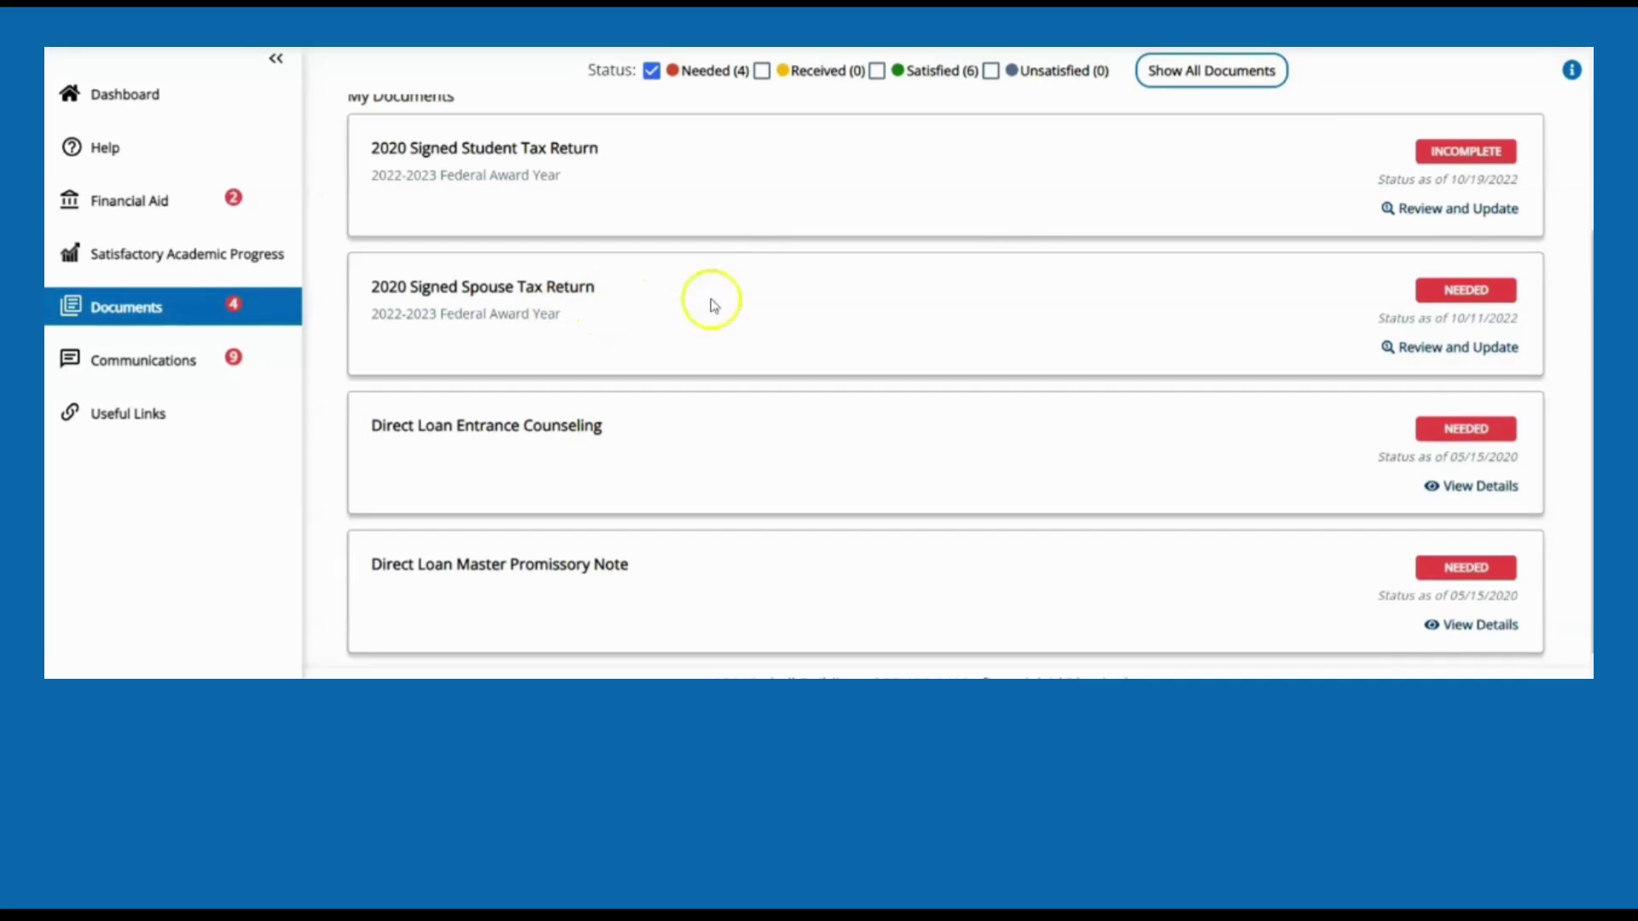
Read and close the 2020 tax return instructions, then expand Direct Loan Entrance Counseling details.
click(1442, 212)
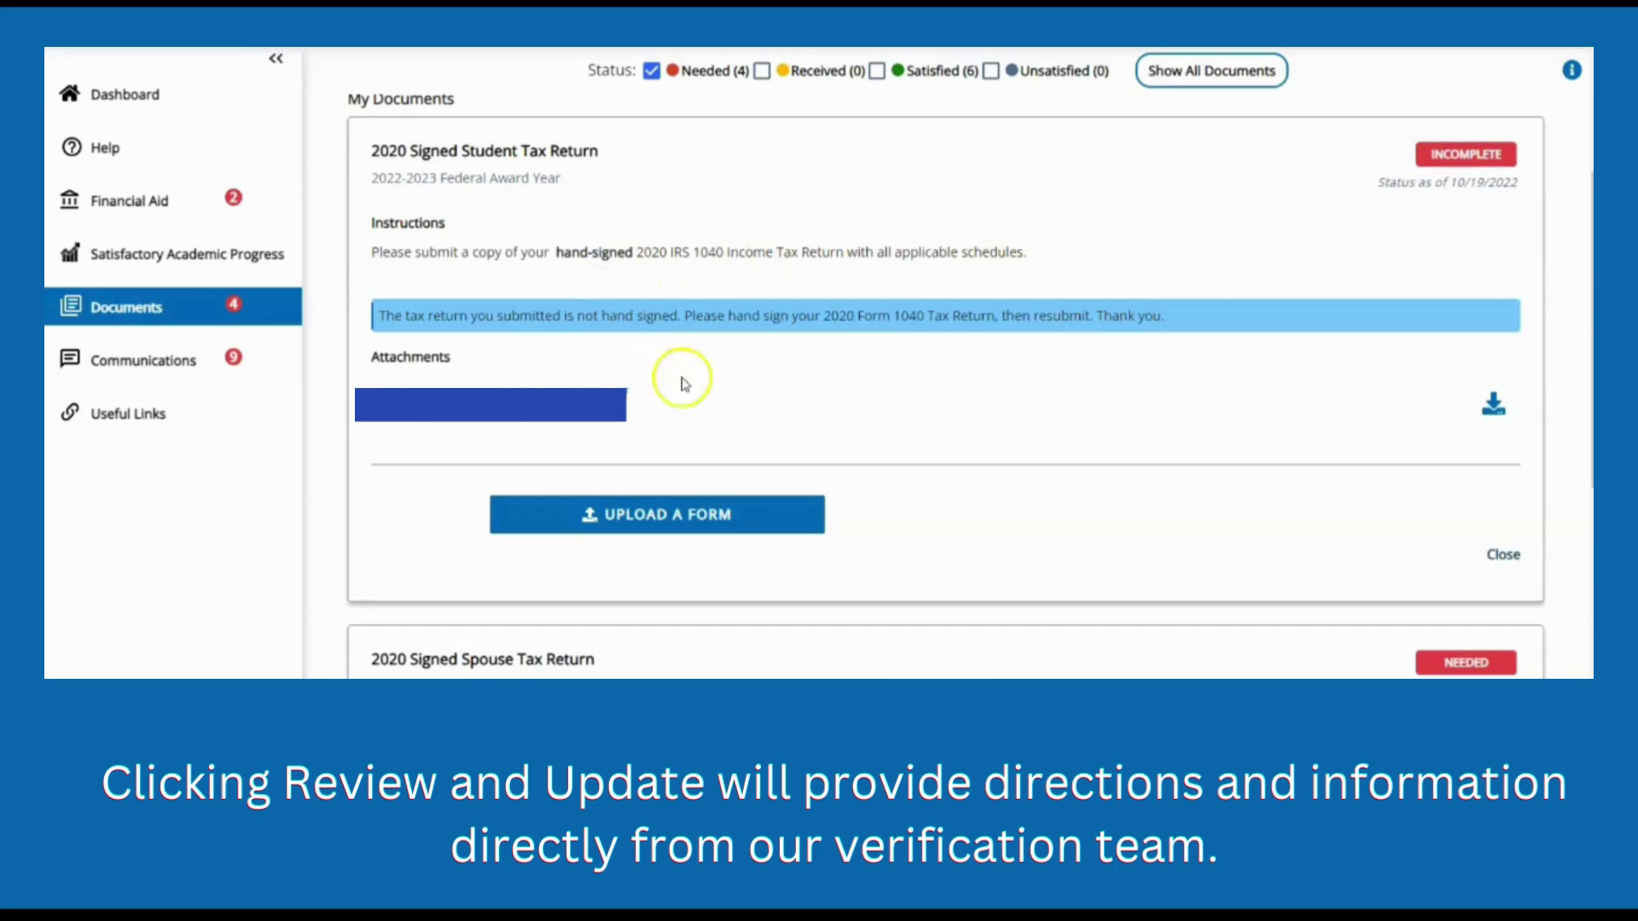
click(1501, 555)
scroll(806, 404, down, 1)
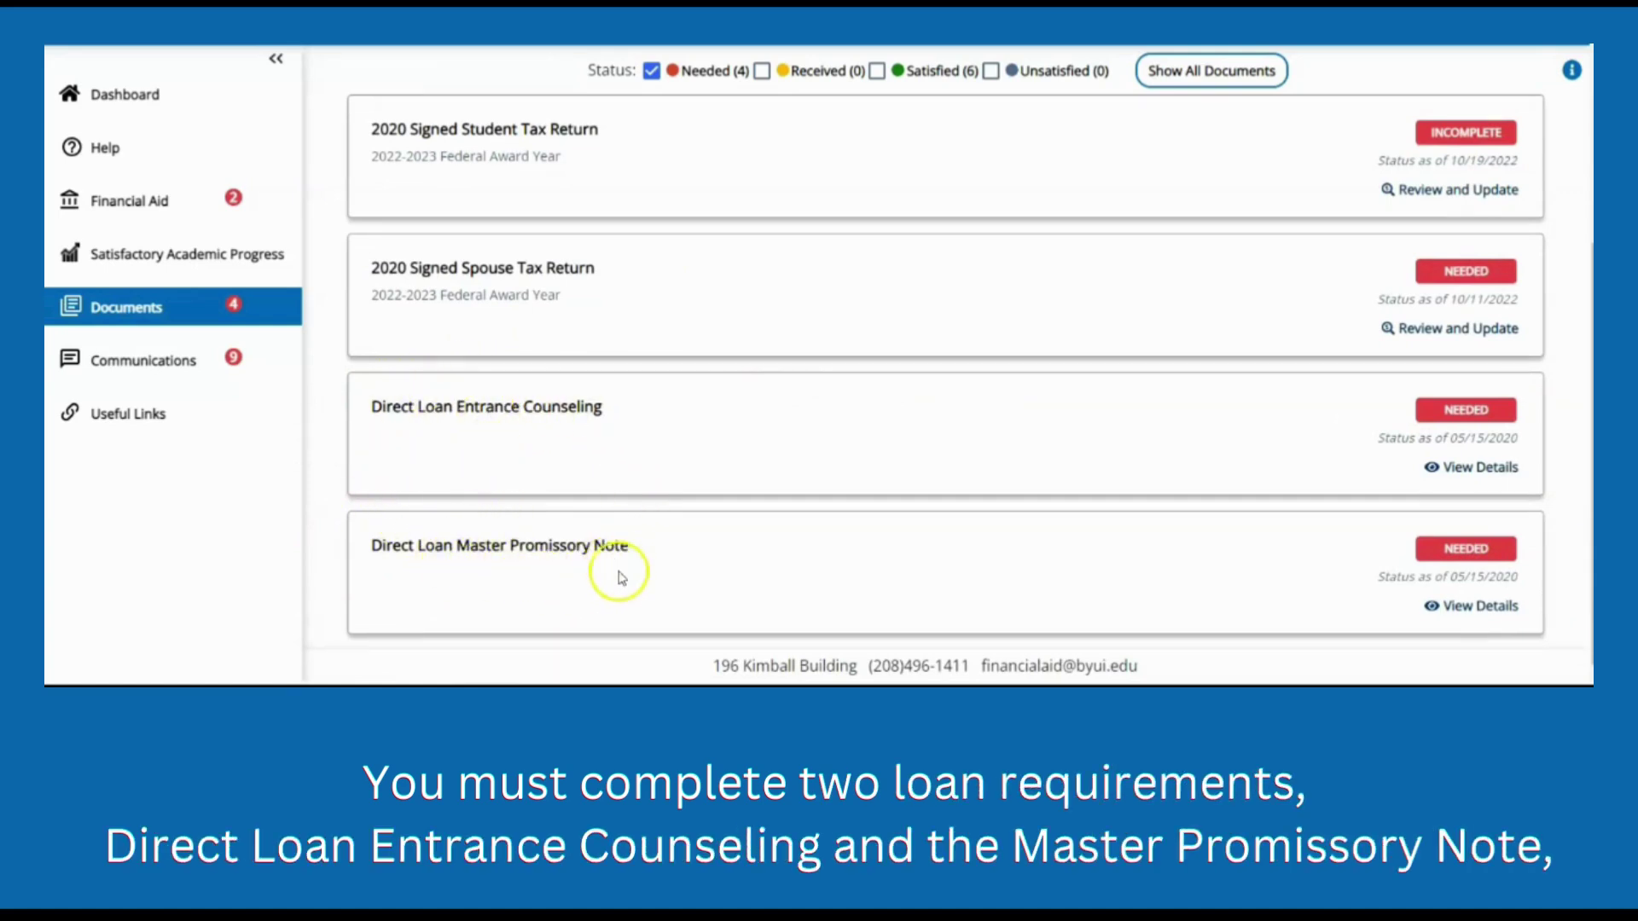
click(1462, 474)
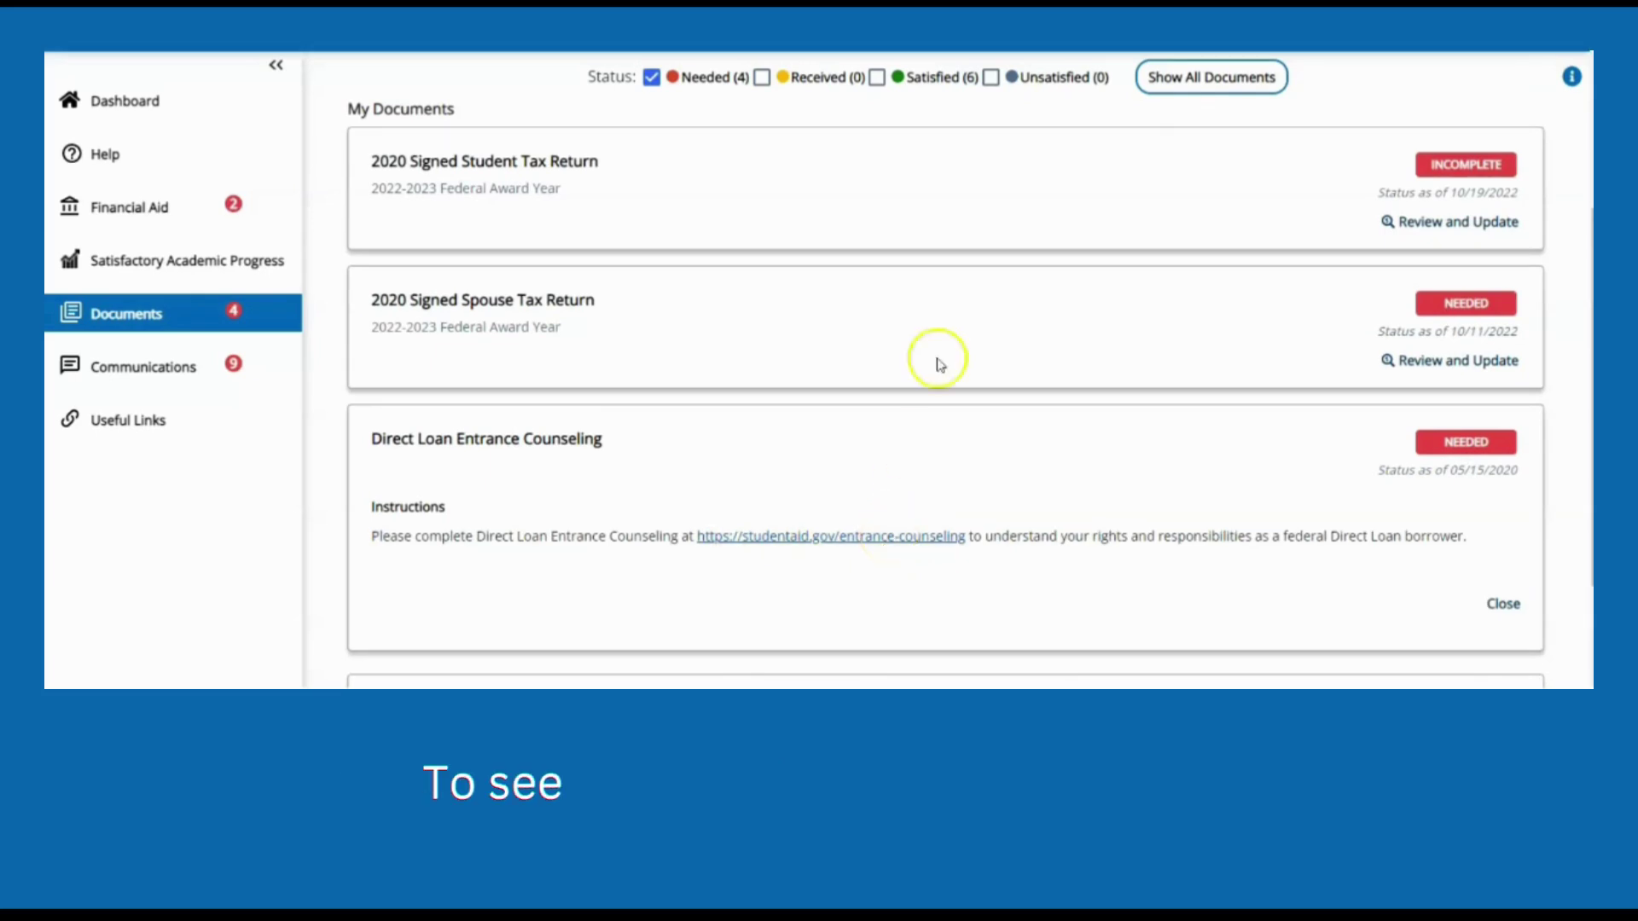
Show all documents including Satisfied items like 2022-2023 FAFSA Received, then reload Documents.
click(1174, 80)
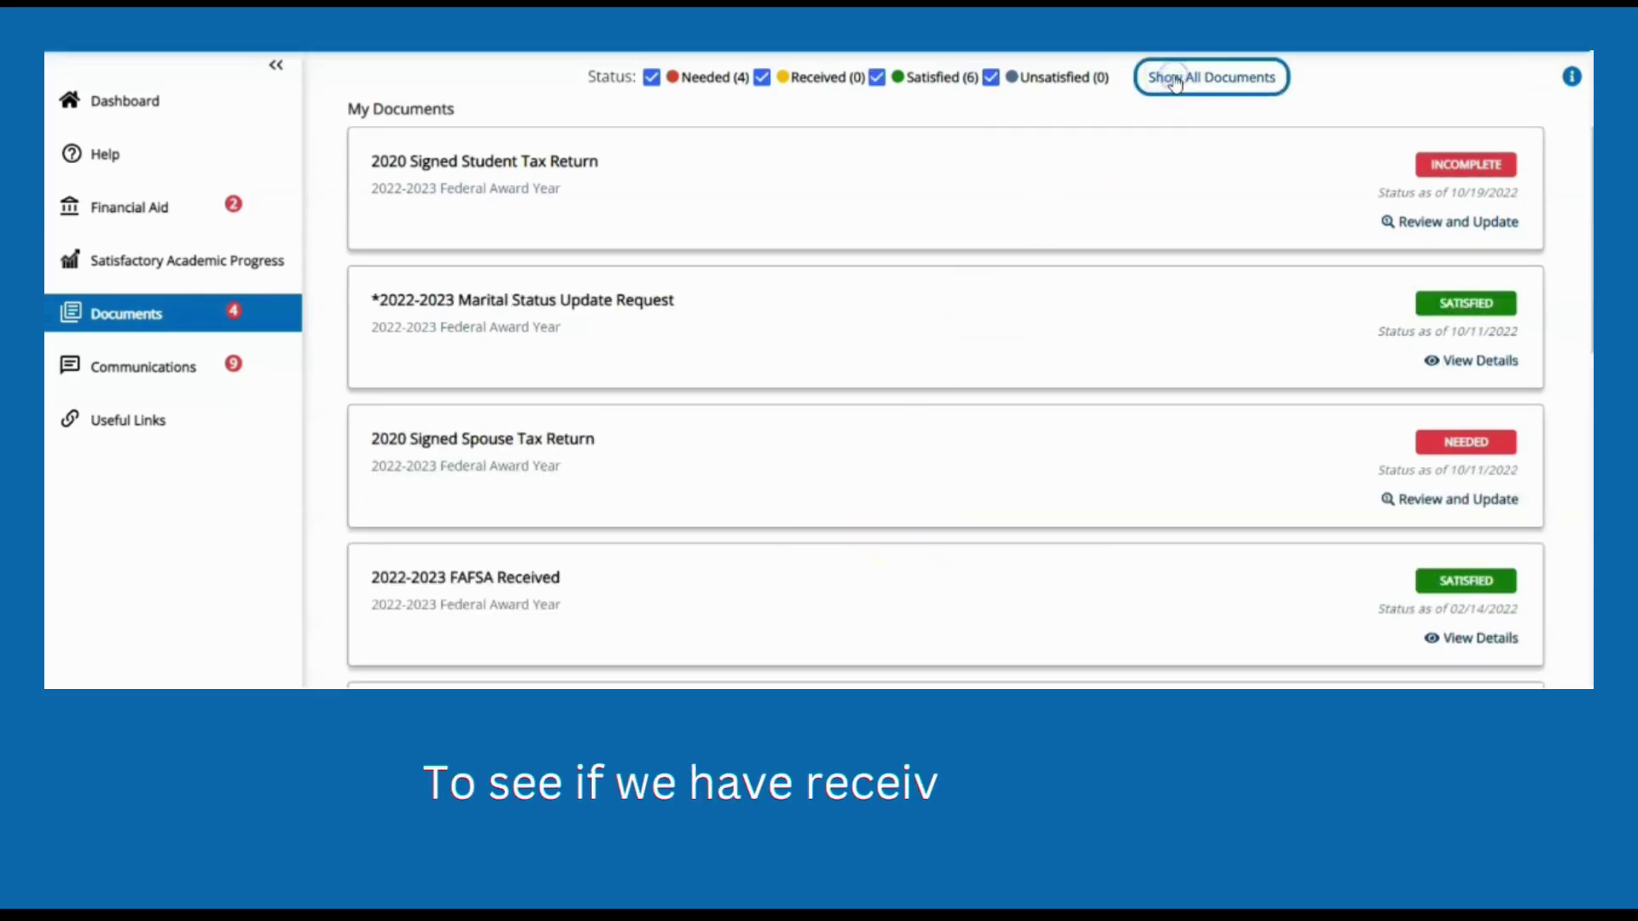
scroll(768, 350, down, 3)
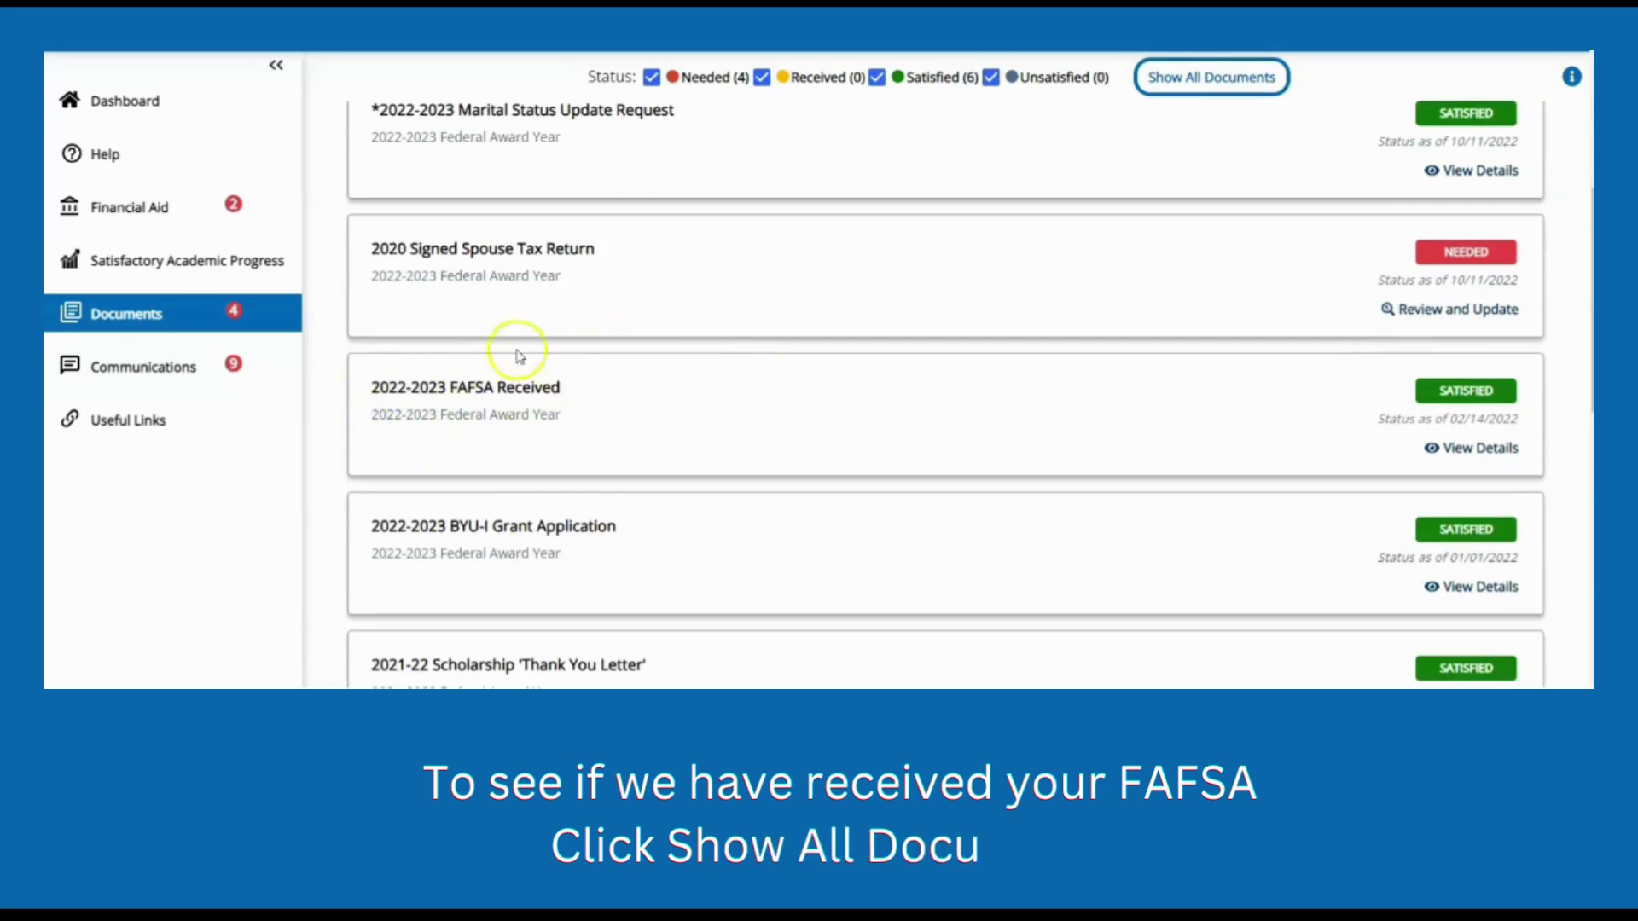
click(213, 312)
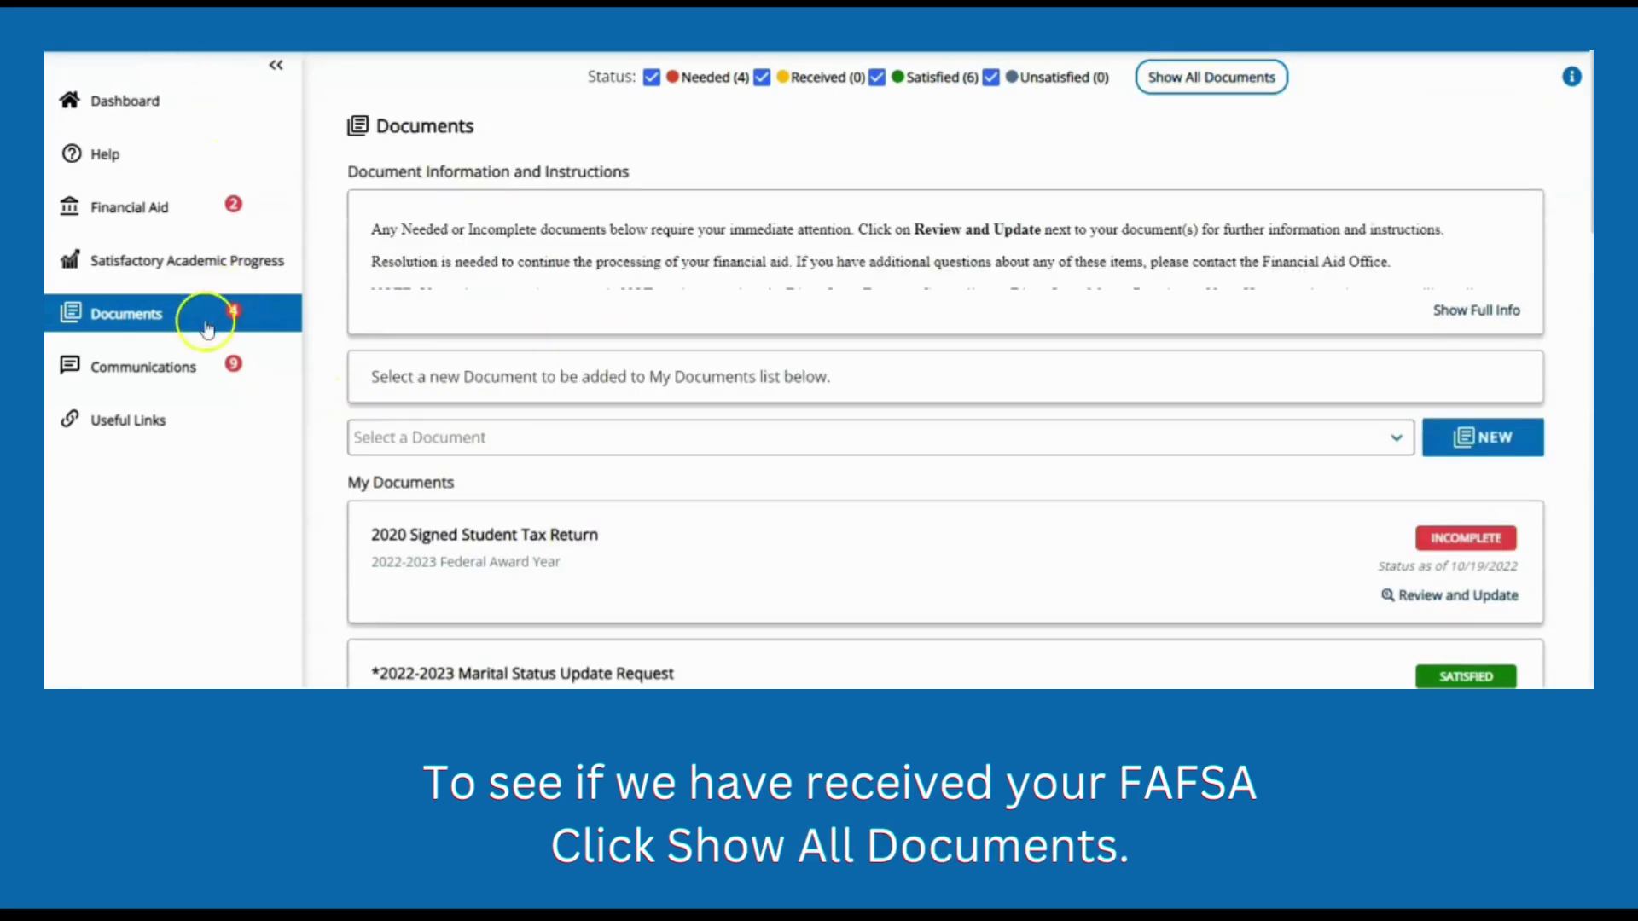
Browse Communications notifications such as Missing Information - Verification and Award Notification.
click(173, 368)
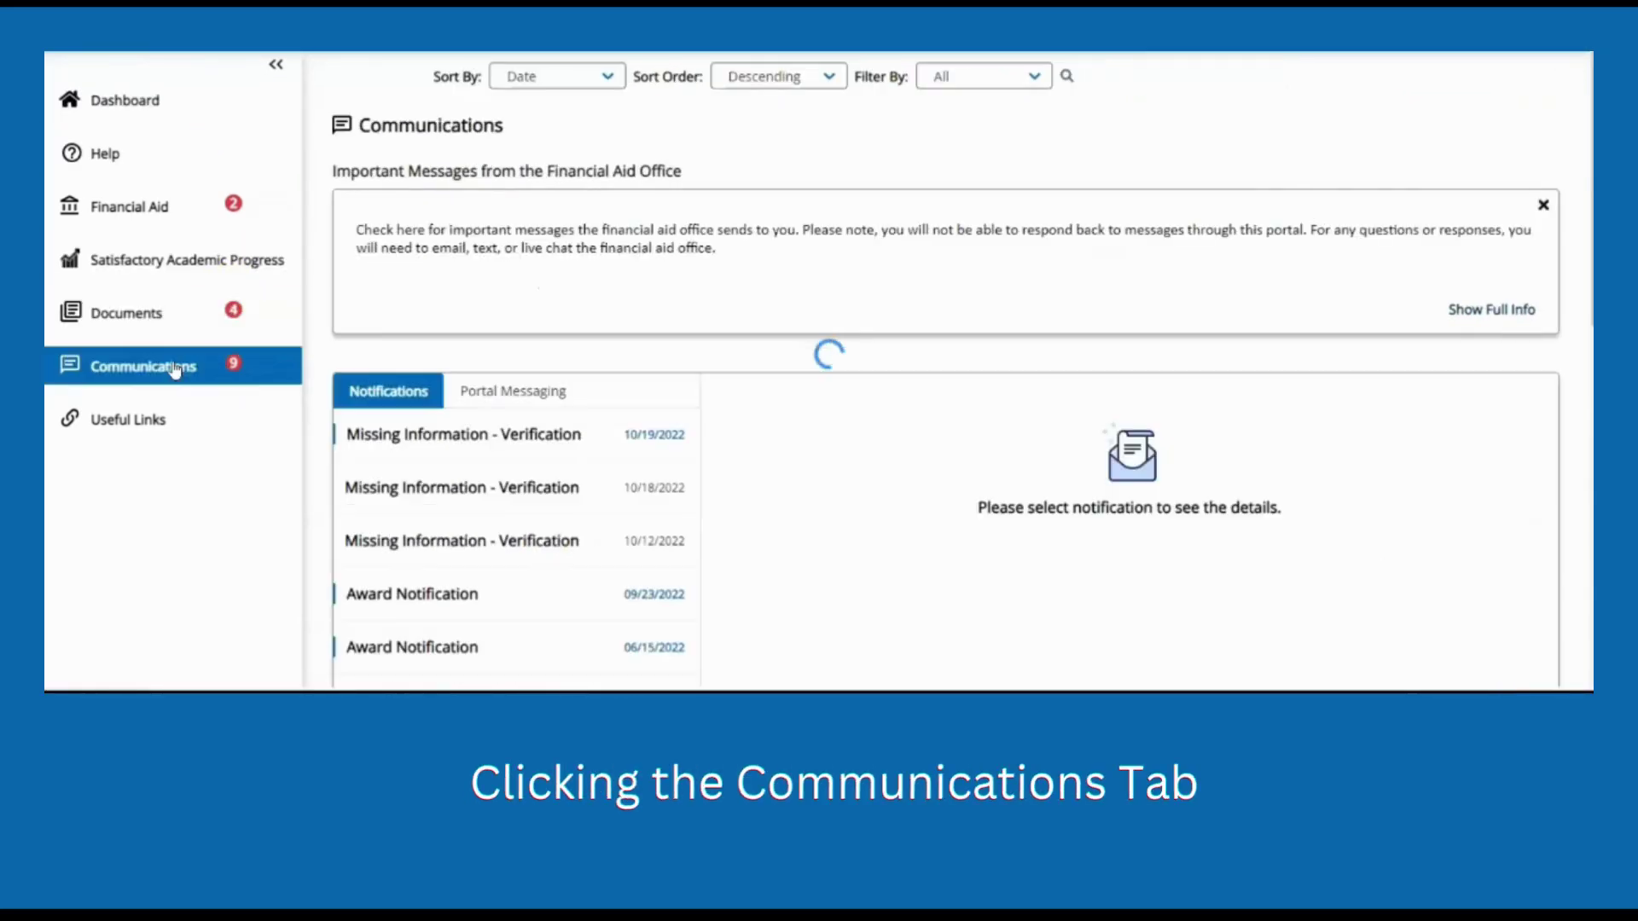
scroll(472, 322, down, 3)
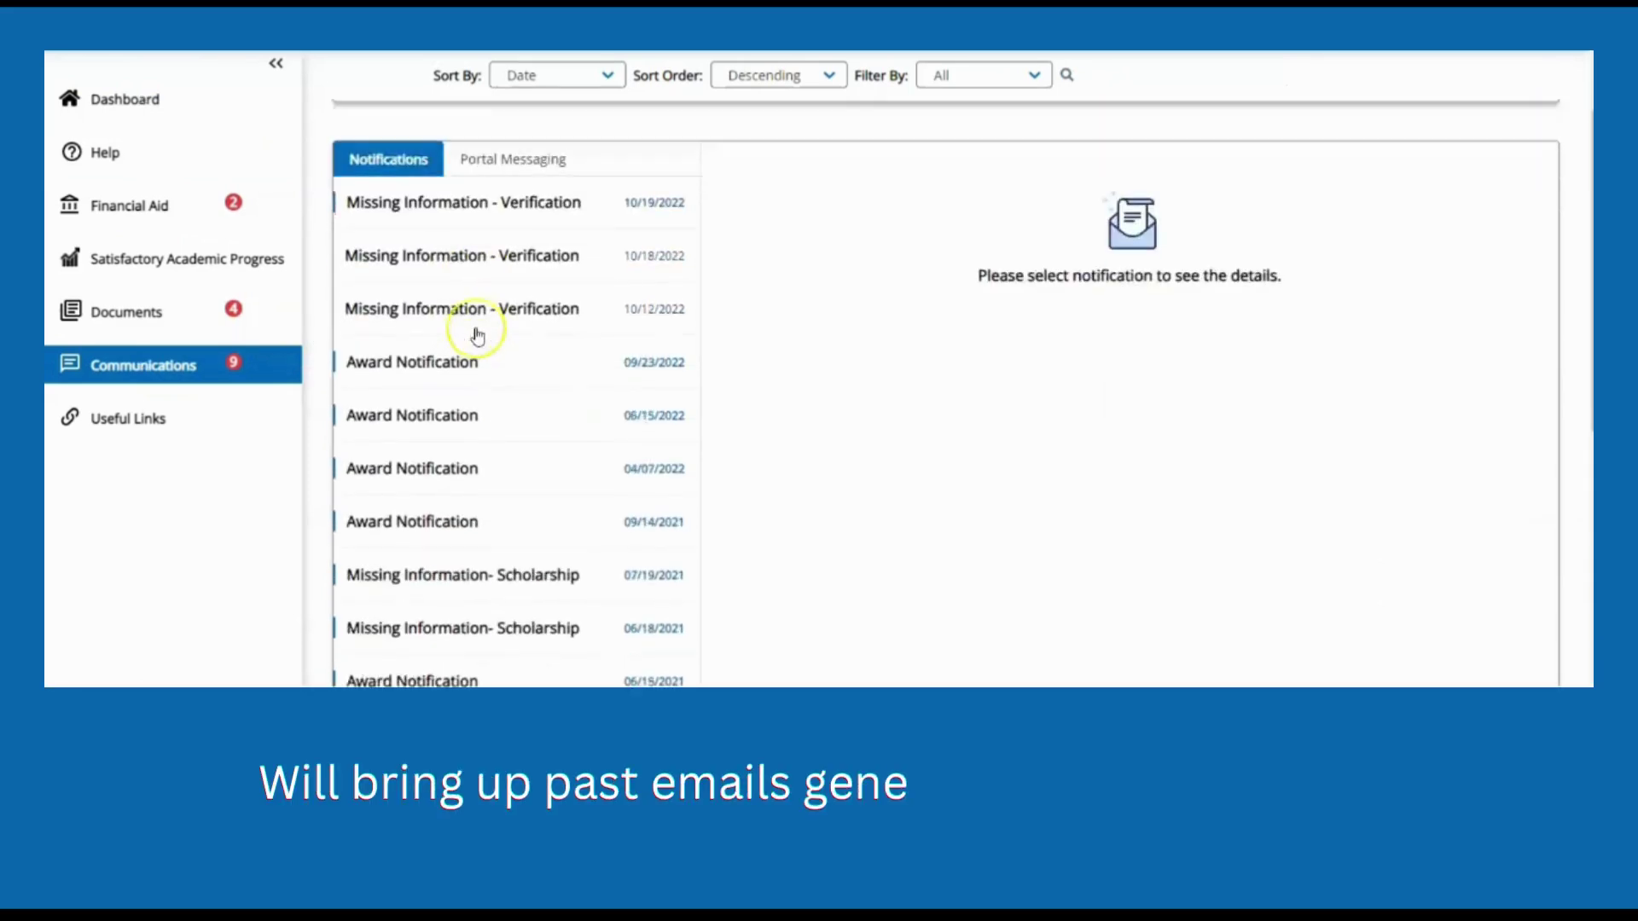
scroll(478, 336, down, 1)
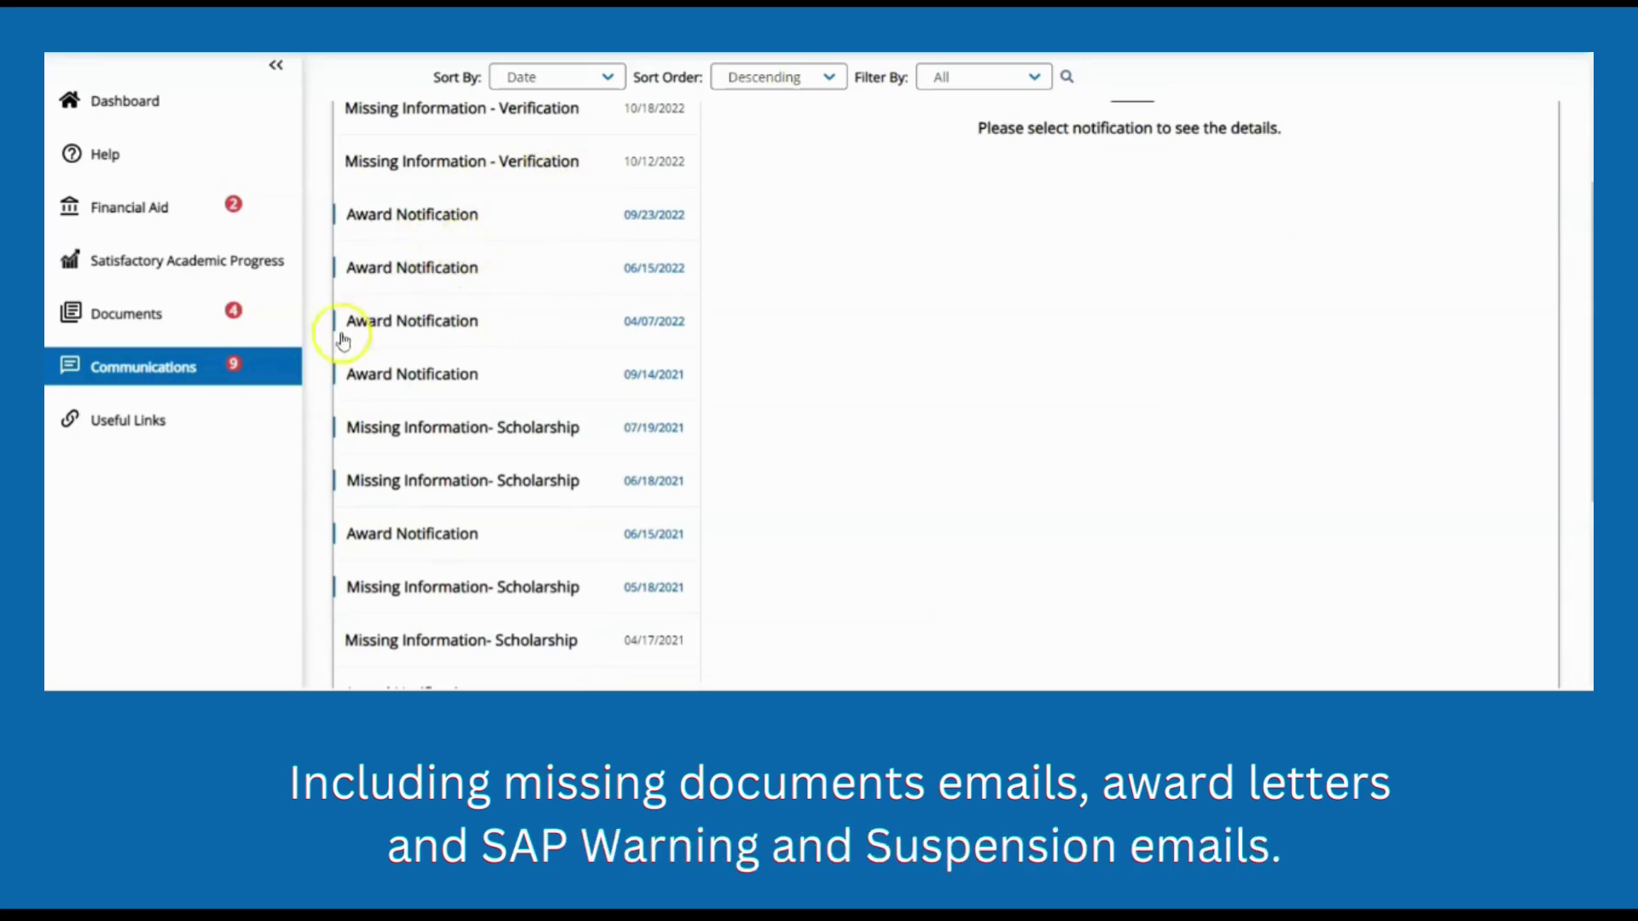
Browse Useful Links resources like Federal Student Aid information and the Scholarship Search Tool.
click(189, 429)
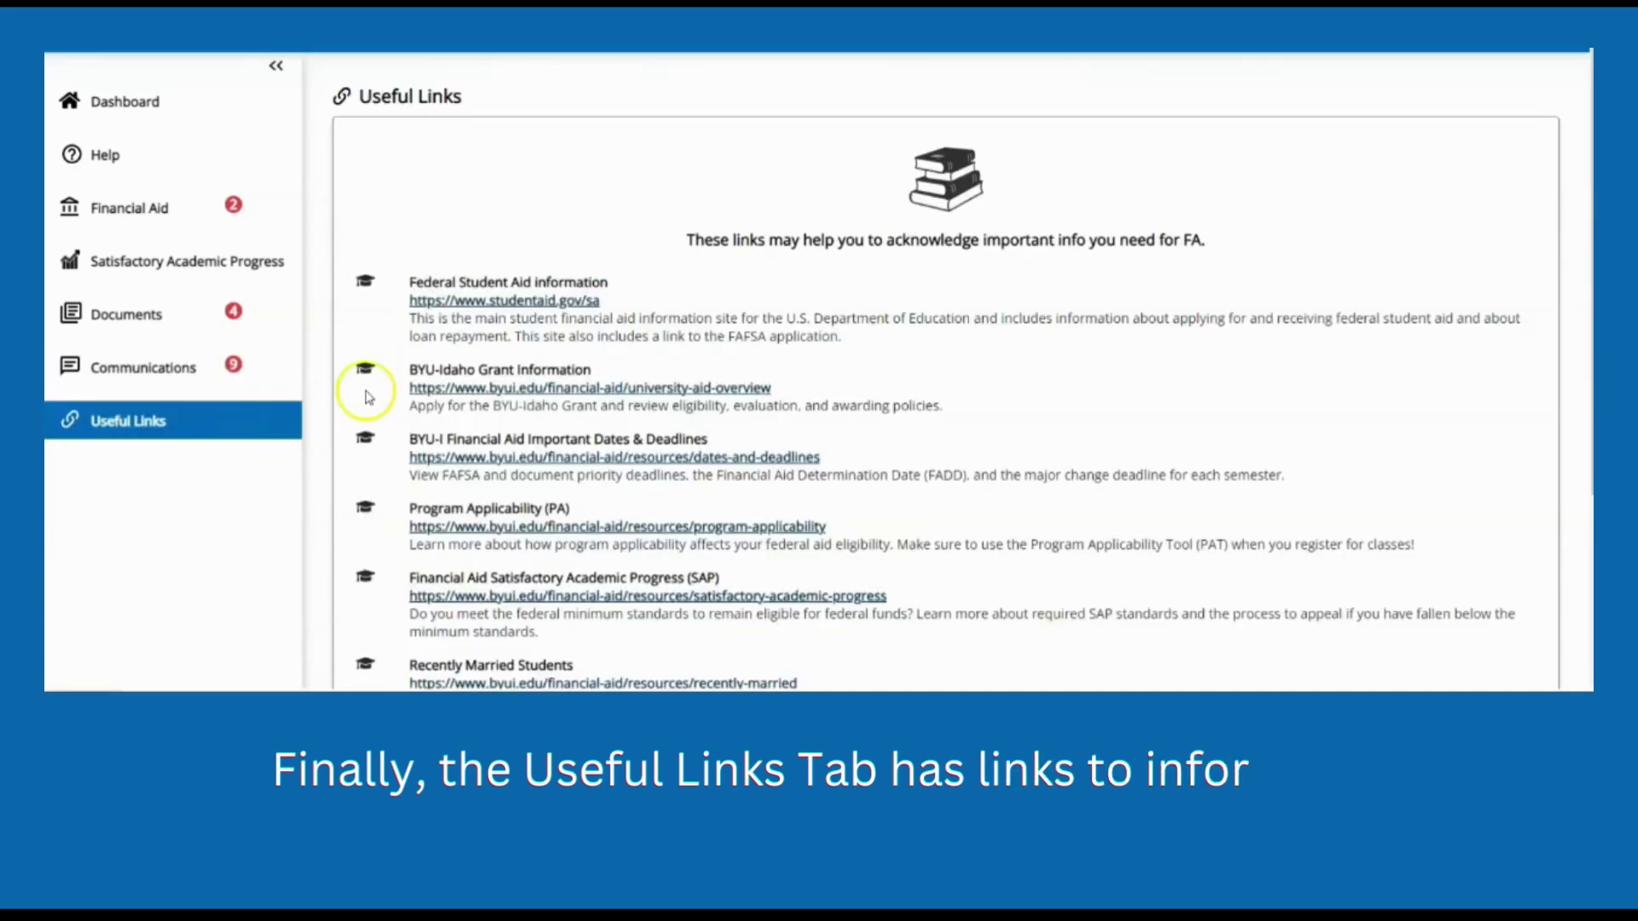
scroll(555, 314, down, 3)
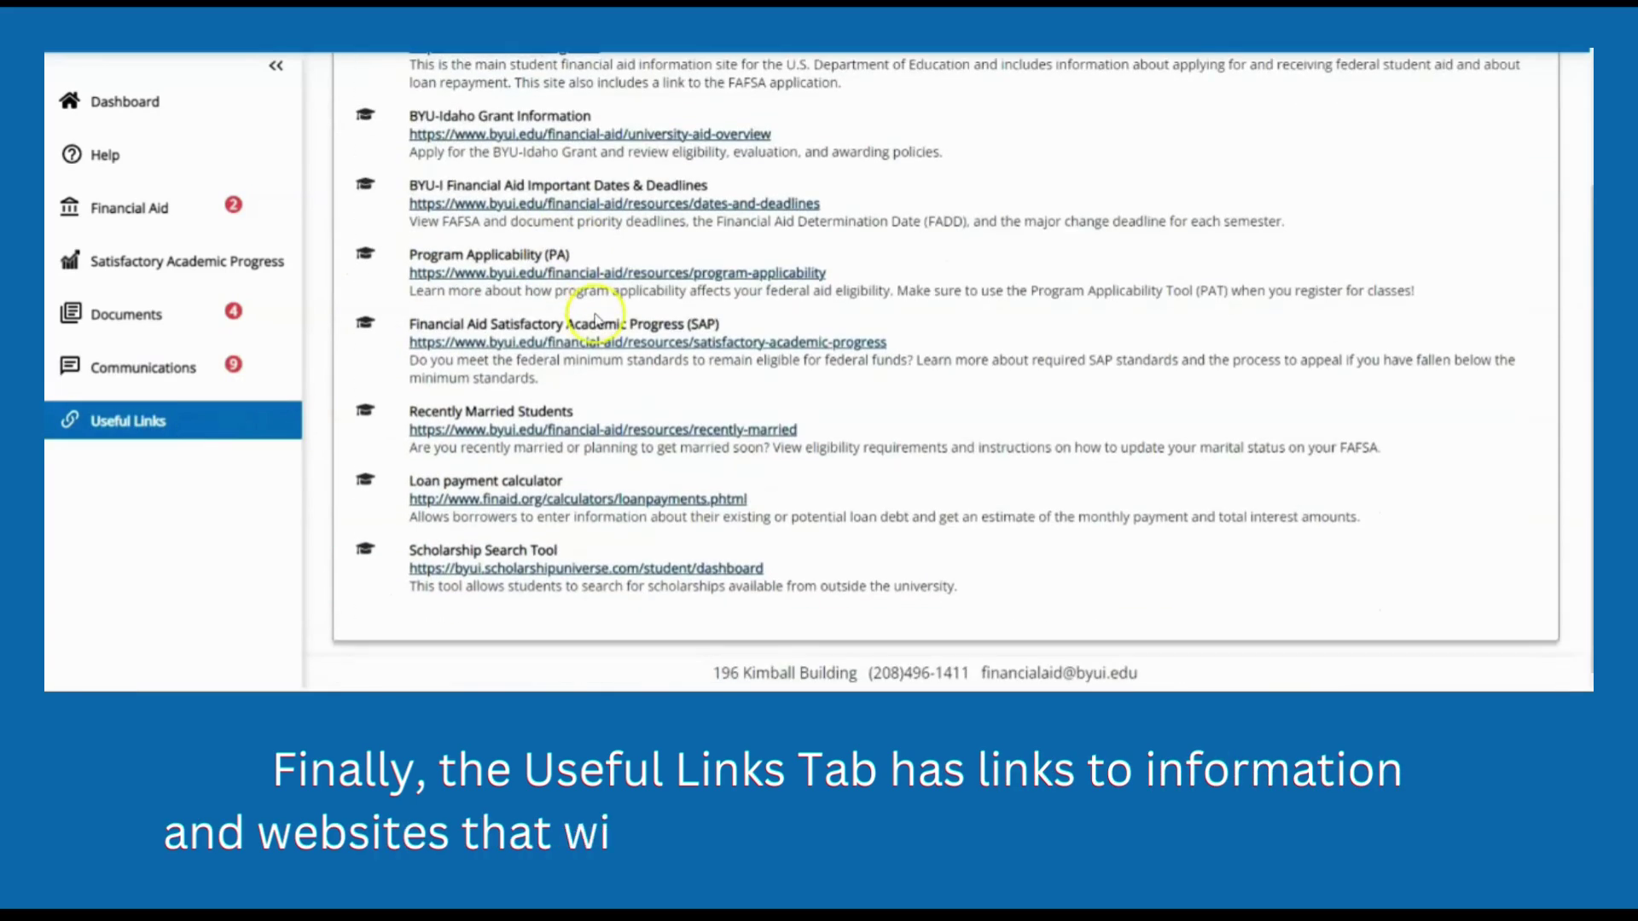
scroll(597, 311, up, 1)
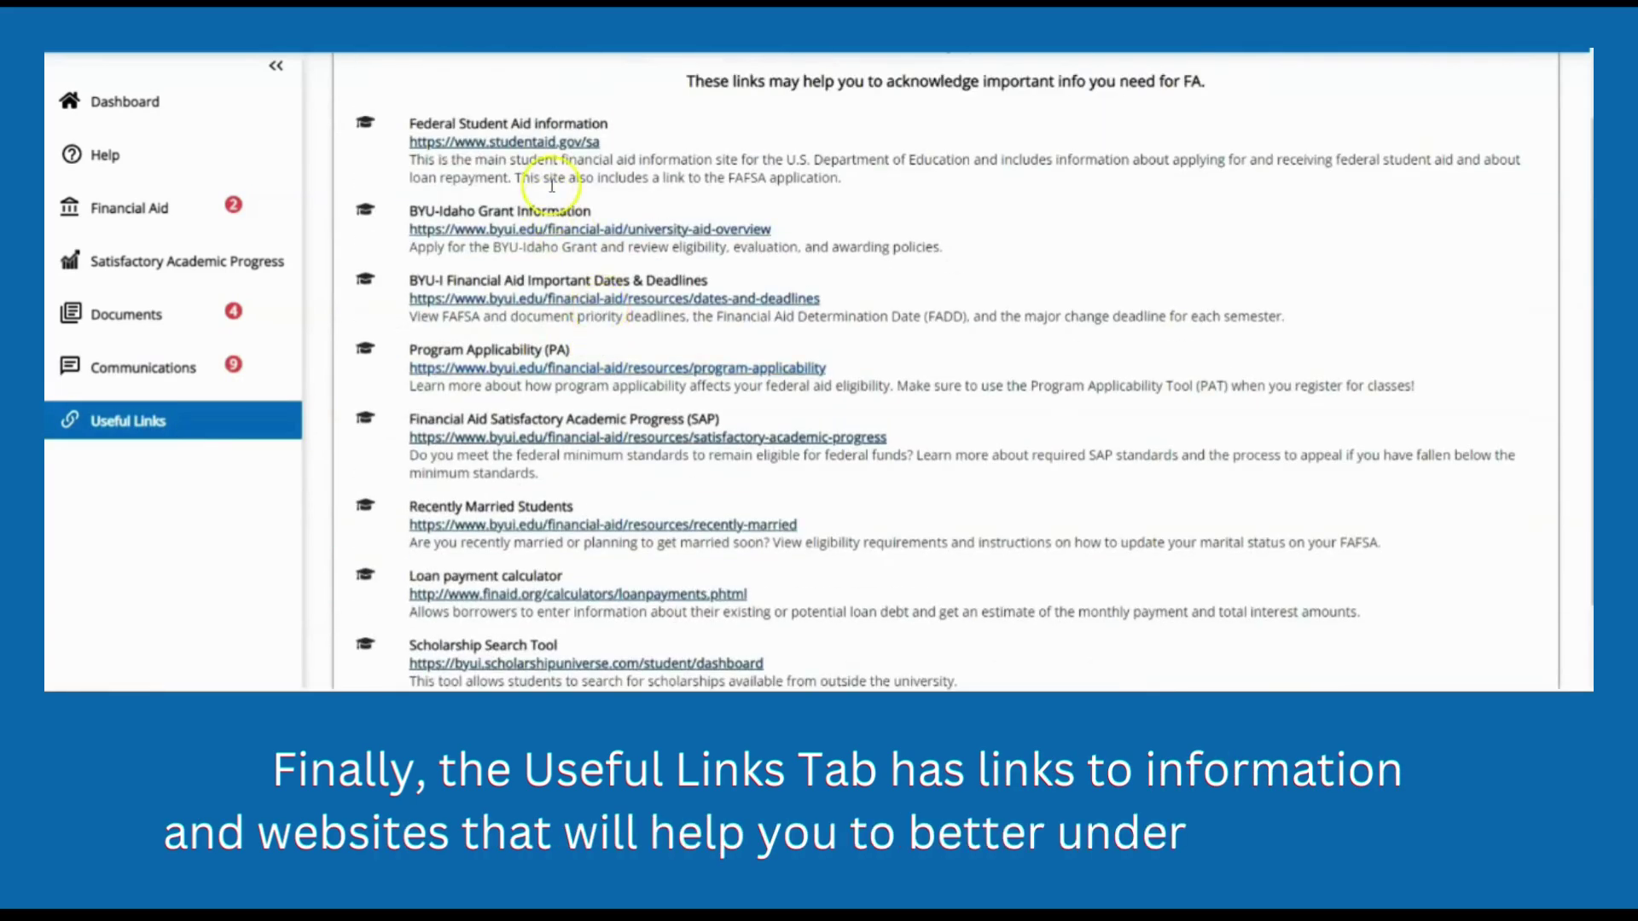